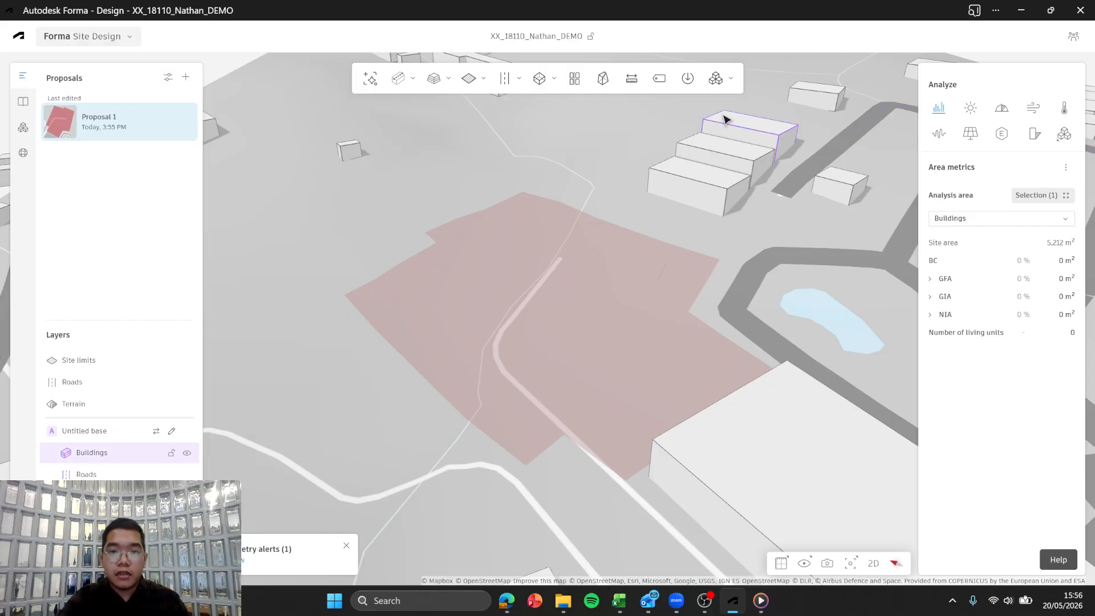
# - Examine the site limit and the surrounding terrain, roads and buildings, and view the site's contextual data
pyautogui.moveTo(629, 201); pyautogui.dragTo(593, 305, button='right')
pyautogui.scroll(5, 490, 333)
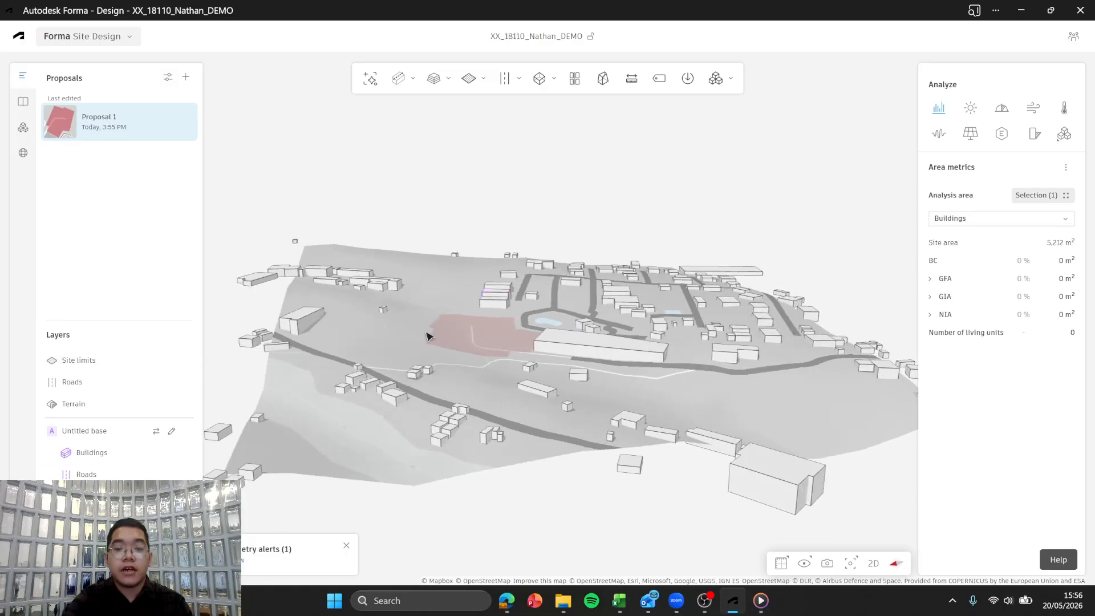
pyautogui.moveTo(491, 332); pyautogui.dragTo(535, 347, button='right')
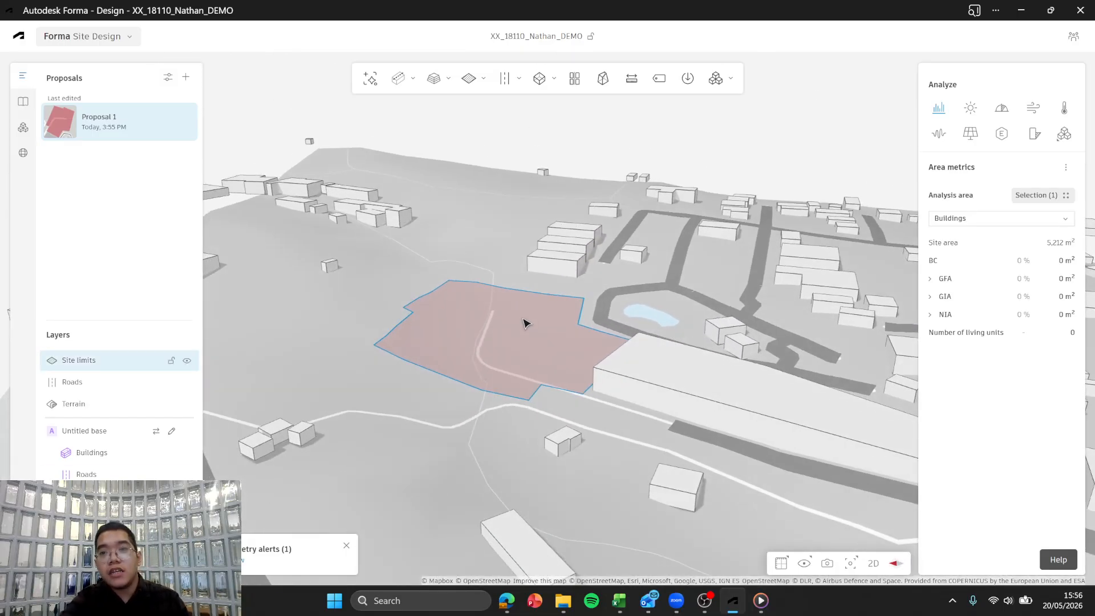
pyautogui.scroll(5, 530, 322)
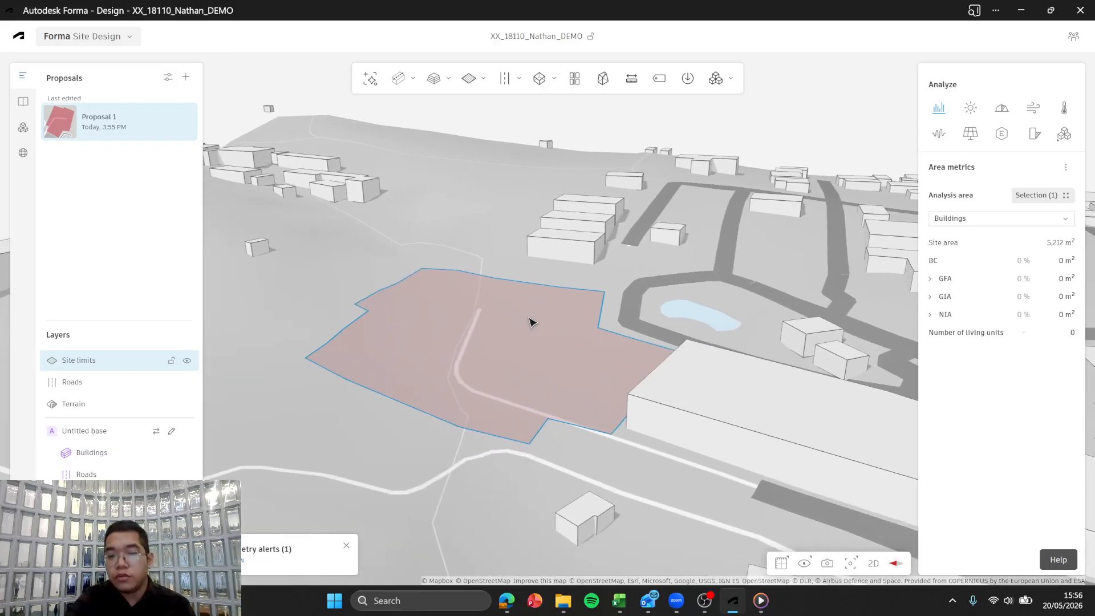
pyautogui.moveTo(530, 341); pyautogui.dragTo(728, 171, button='right')
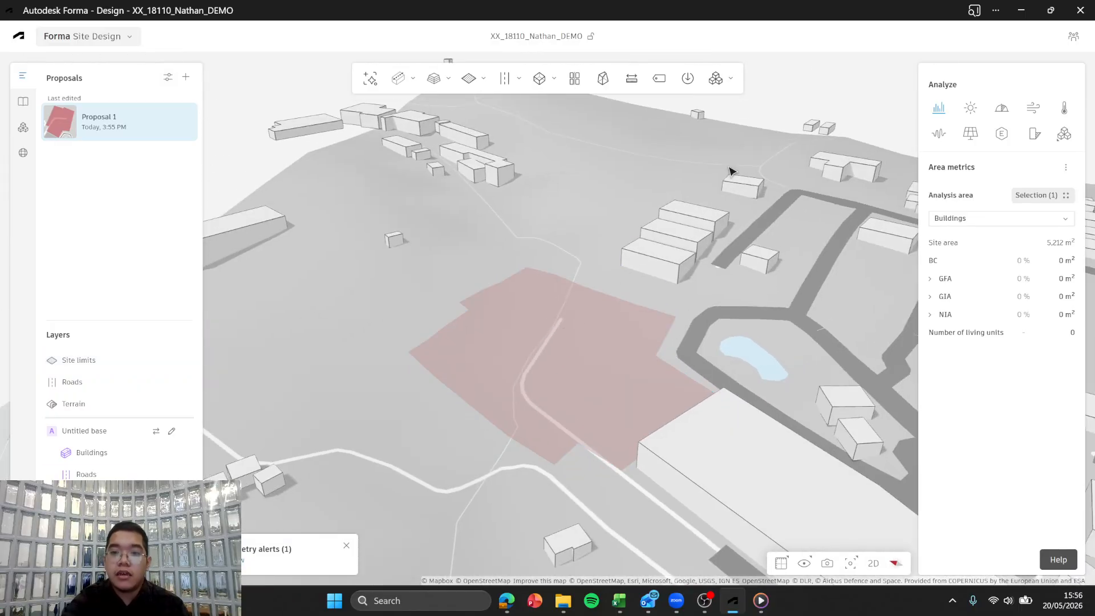
pyautogui.click(24, 154)
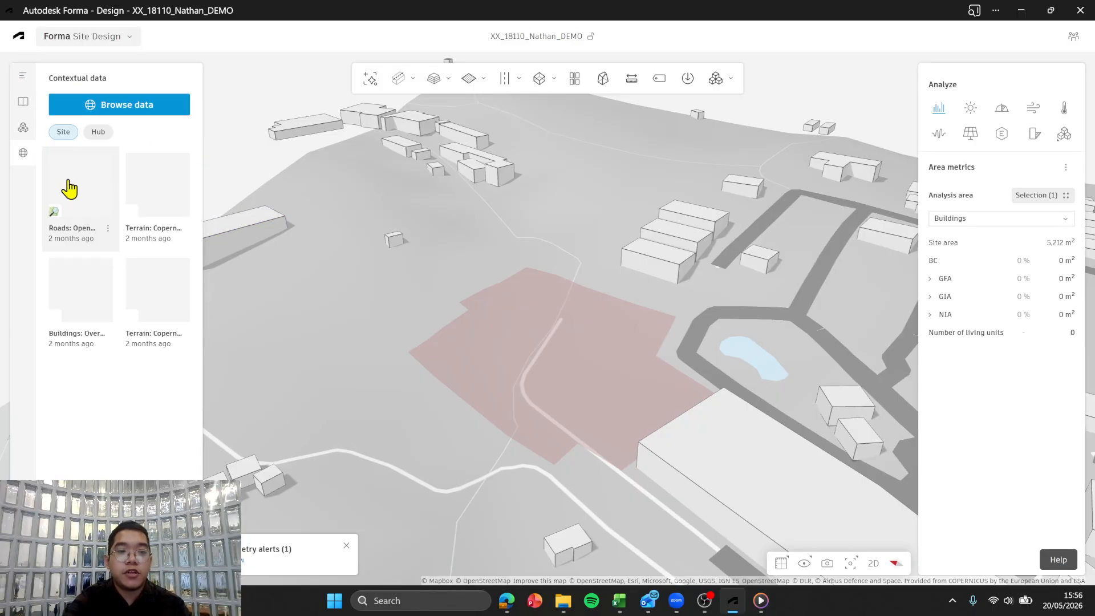
pyautogui.moveTo(164, 210)
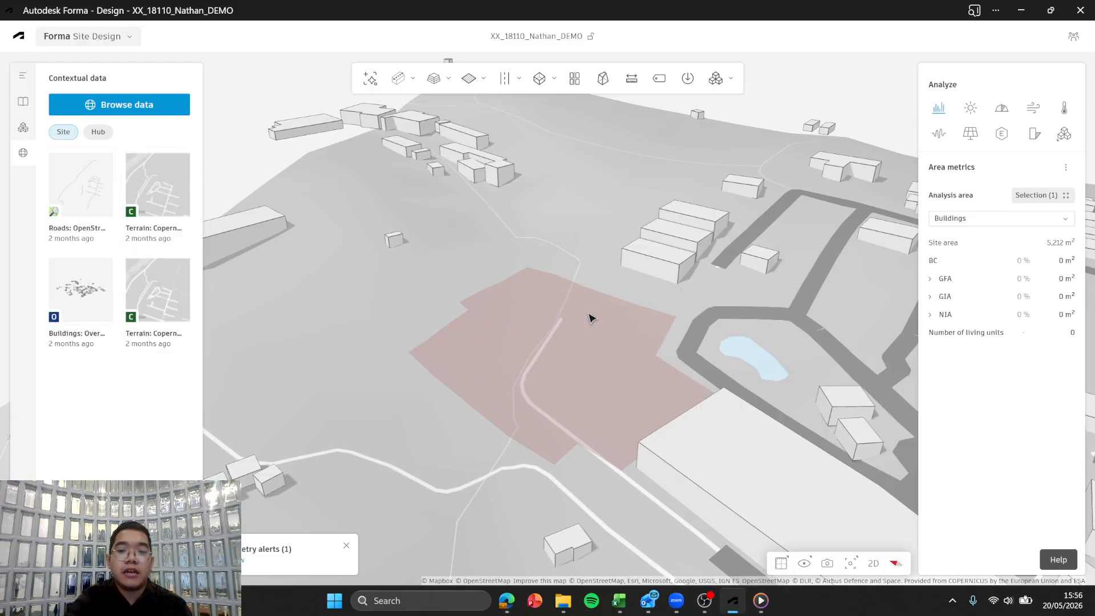
# - Select the site limit and inspect the plot from several angles
pyautogui.moveTo(589, 315)
pyautogui.mouseDown(button='right')
pyautogui.moveTo(721, 325)
pyautogui.moveTo(489, 335)
pyautogui.moveTo(552, 294)
pyautogui.moveTo(561, 337)
pyautogui.moveTo(513, 360)
pyautogui.moveTo(641, 352)
pyautogui.moveTo(552, 359)
pyautogui.moveTo(592, 323)
pyautogui.mouseUp(button='right')
pyautogui.click(514, 359)
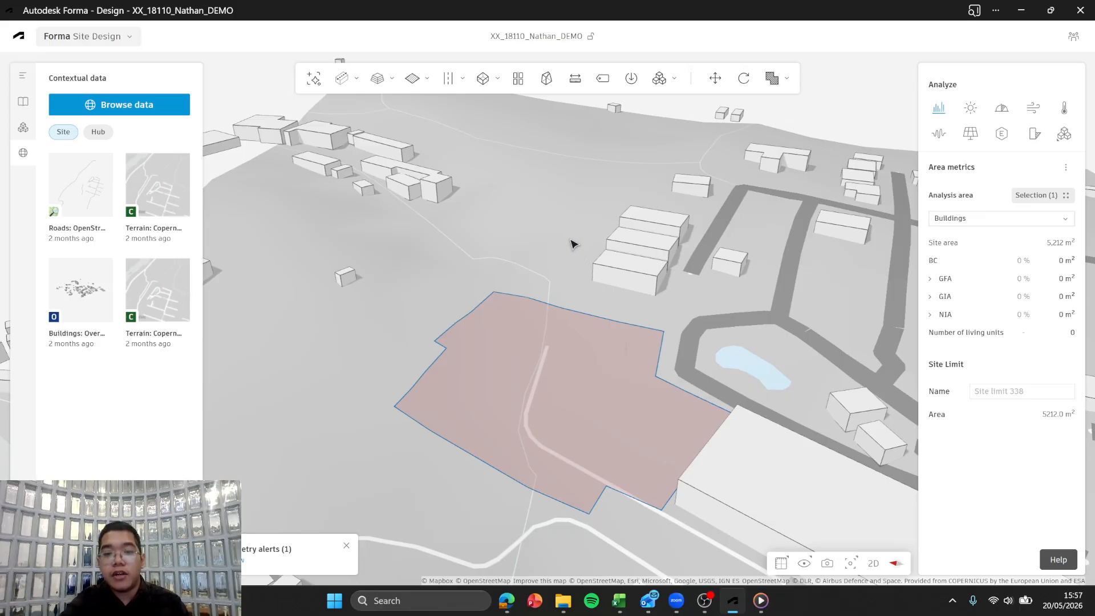
pyautogui.moveTo(637, 329); pyautogui.dragTo(696, 325, button='right')
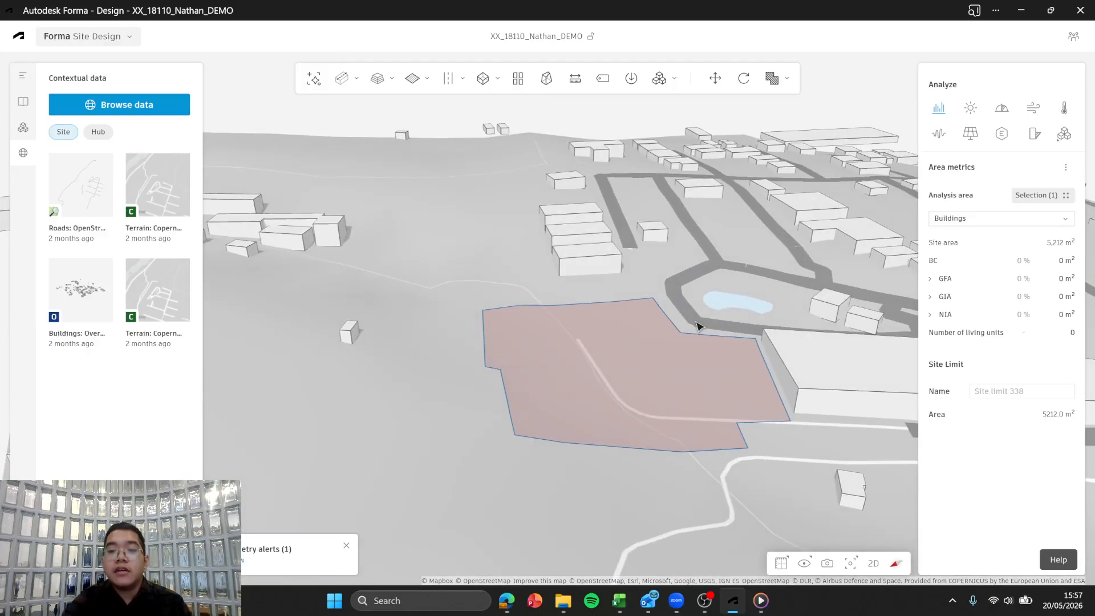
pyautogui.moveTo(696, 325); pyautogui.dragTo(531, 320)
pyautogui.moveTo(527, 319)
pyautogui.mouseDown(button='right')
pyautogui.moveTo(692, 323)
pyautogui.moveTo(701, 313)
pyautogui.moveTo(587, 298)
pyautogui.moveTo(516, 322)
pyautogui.moveTo(512, 307)
pyautogui.mouseUp(button='right')
pyautogui.moveTo(513, 307); pyautogui.dragTo(612, 388)
pyautogui.scroll(5, 583, 381)
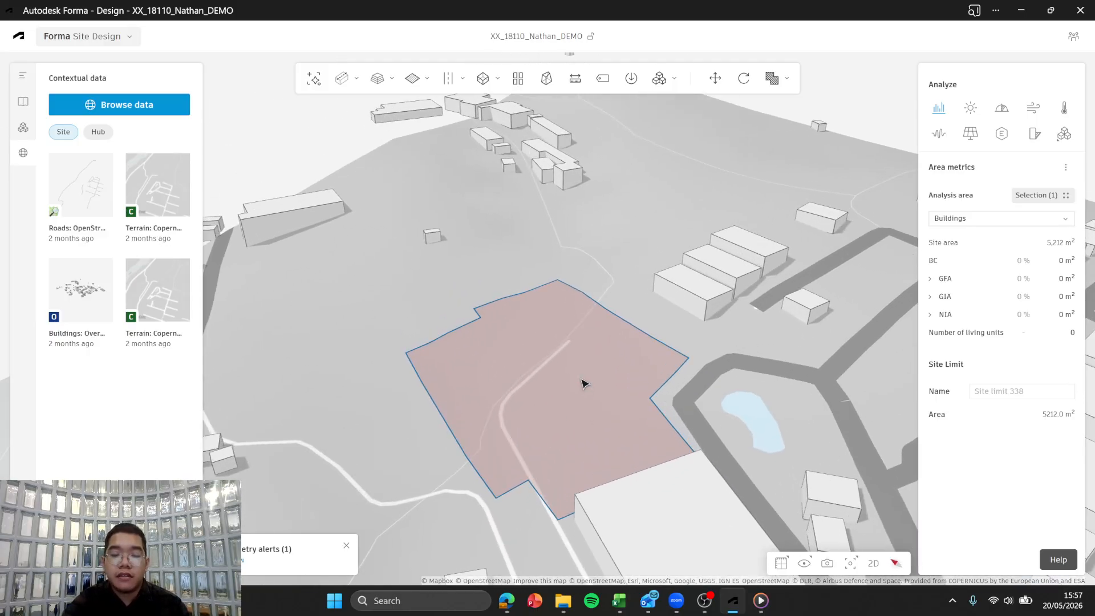
pyautogui.moveTo(584, 382); pyautogui.dragTo(552, 362, button='right')
pyautogui.moveTo(552, 361)
pyautogui.mouseDown(button='middle')
pyautogui.moveTo(545, 344)
pyautogui.moveTo(551, 353)
pyautogui.mouseUp(button='middle')
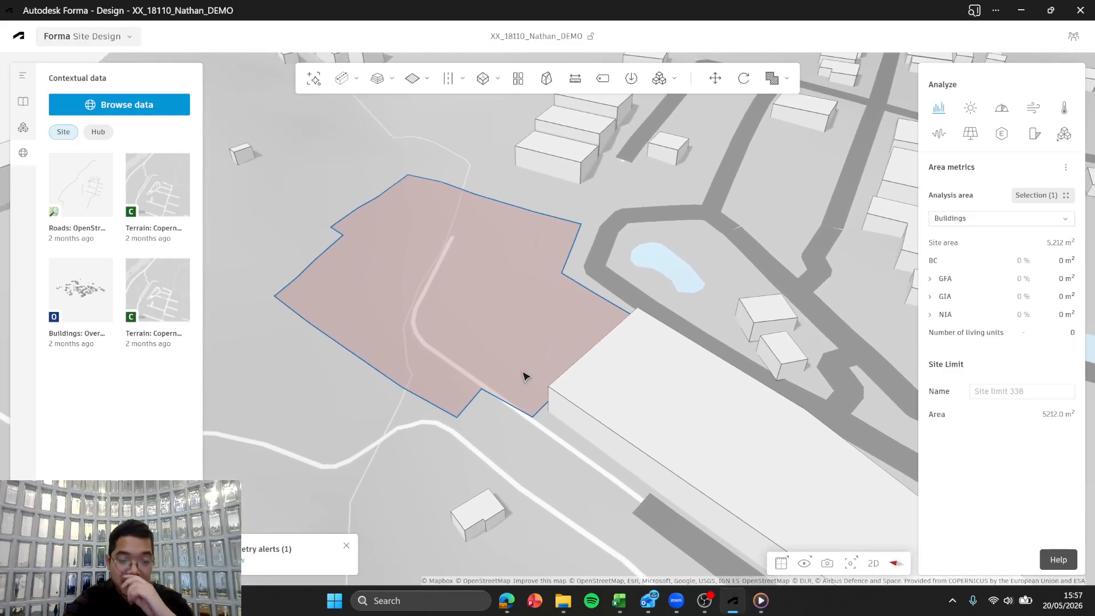
pyautogui.moveTo(573, 284); pyautogui.dragTo(601, 325, button='middle')
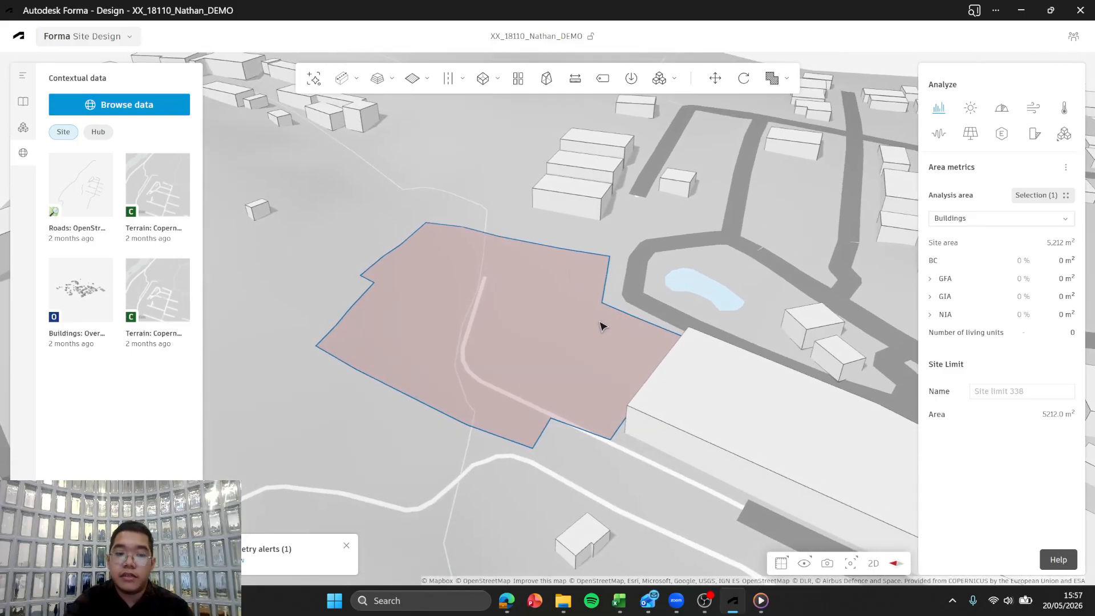
# - Return to the proposals and layers and inspect where the existing road ends beside the long building next to the site
pyautogui.click(23, 75)
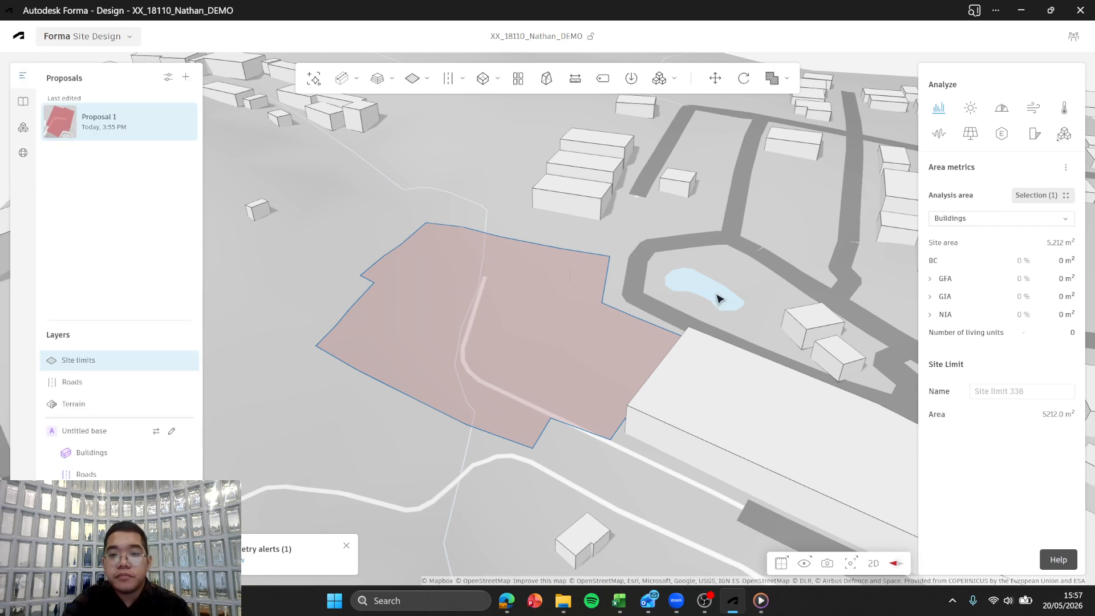
pyautogui.moveTo(721, 298); pyautogui.dragTo(666, 287, button='right')
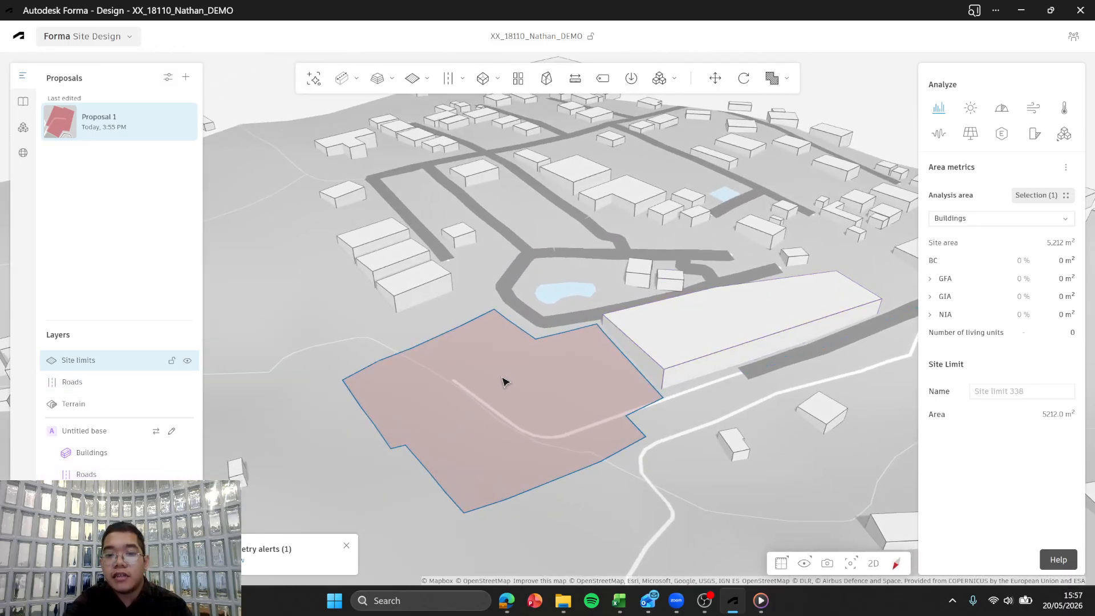
pyautogui.moveTo(798, 402); pyautogui.dragTo(711, 343, button='right')
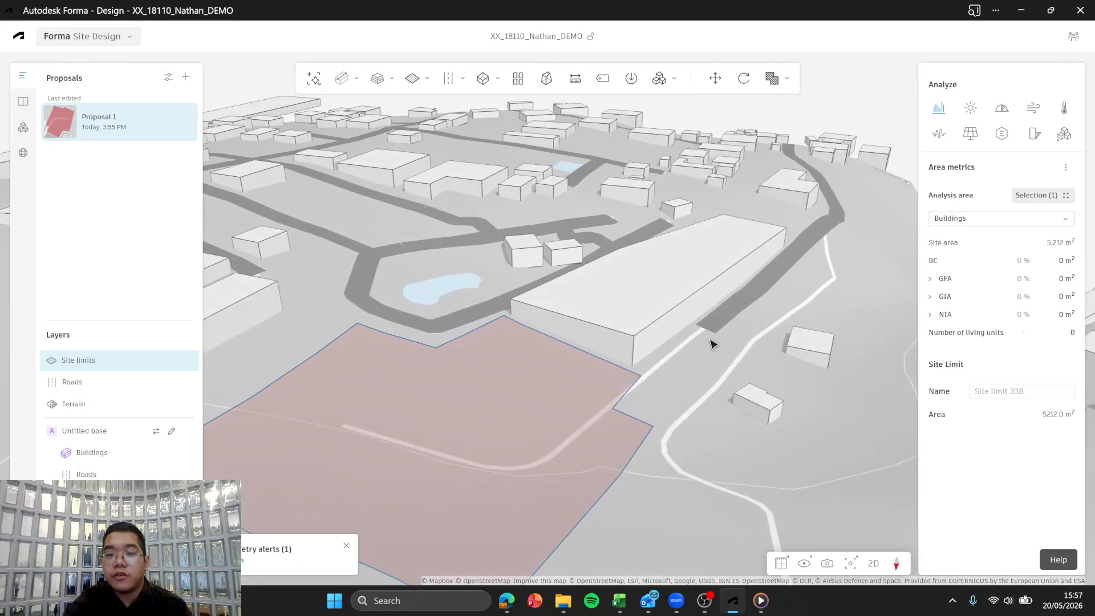
pyautogui.moveTo(652, 379); pyautogui.dragTo(665, 360, button='right')
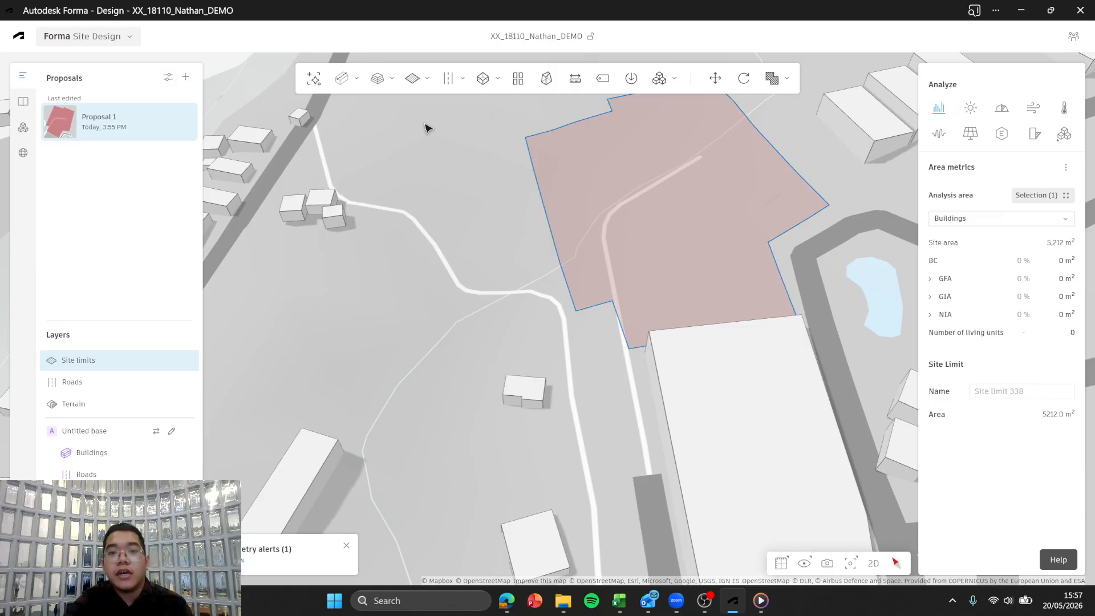
pyautogui.moveTo(450, 90)
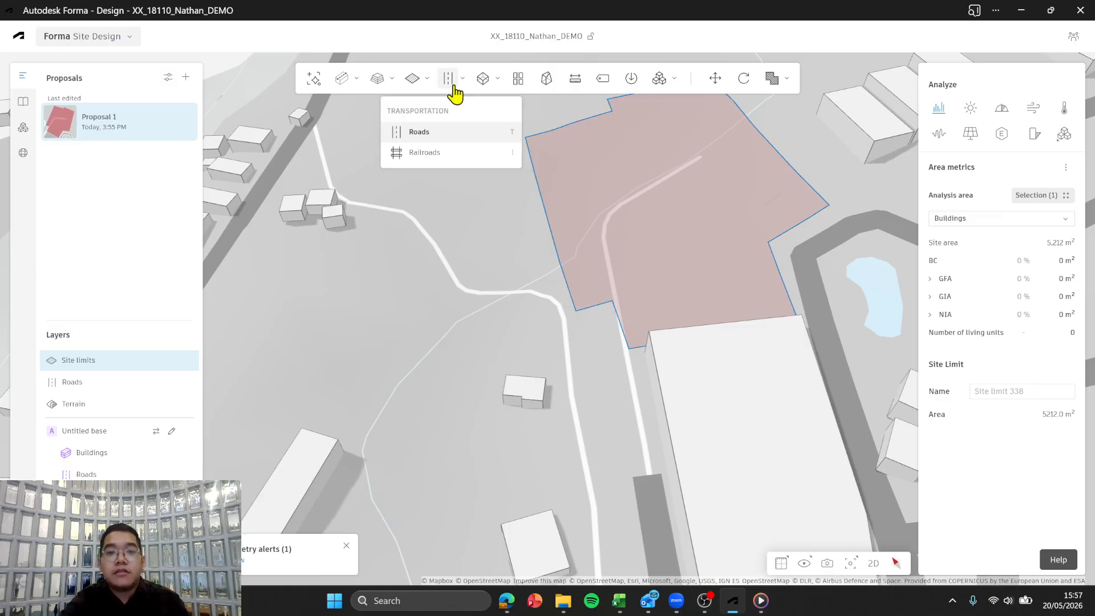
pyautogui.moveTo(625, 222); pyautogui.dragTo(672, 179, button='right')
pyautogui.moveTo(586, 169); pyautogui.dragTo(541, 197, button='right')
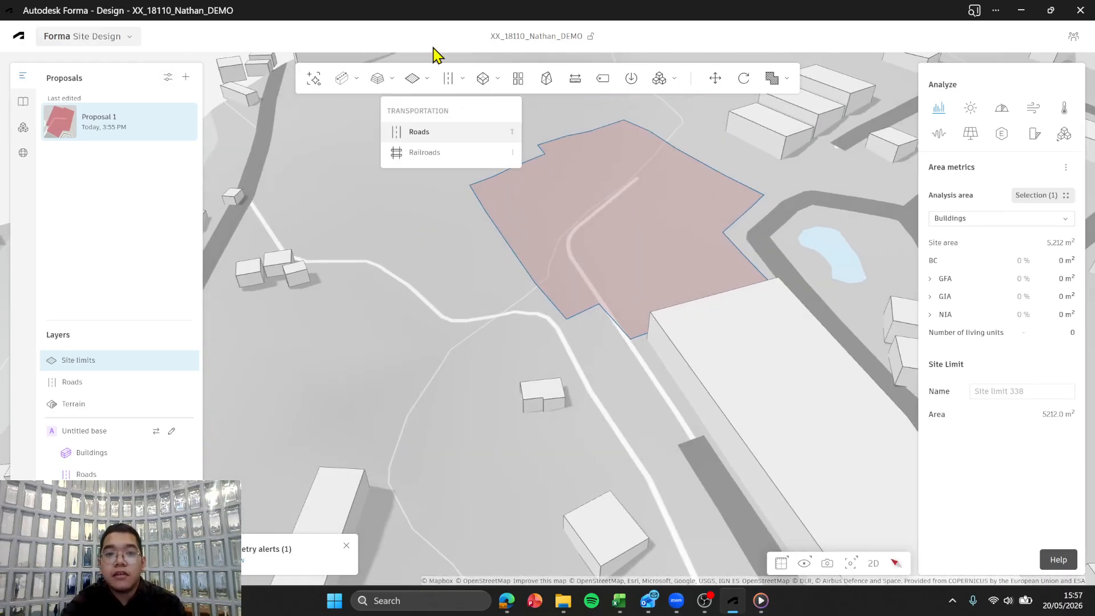
pyautogui.click(430, 137)
pyautogui.scroll(5, 581, 320)
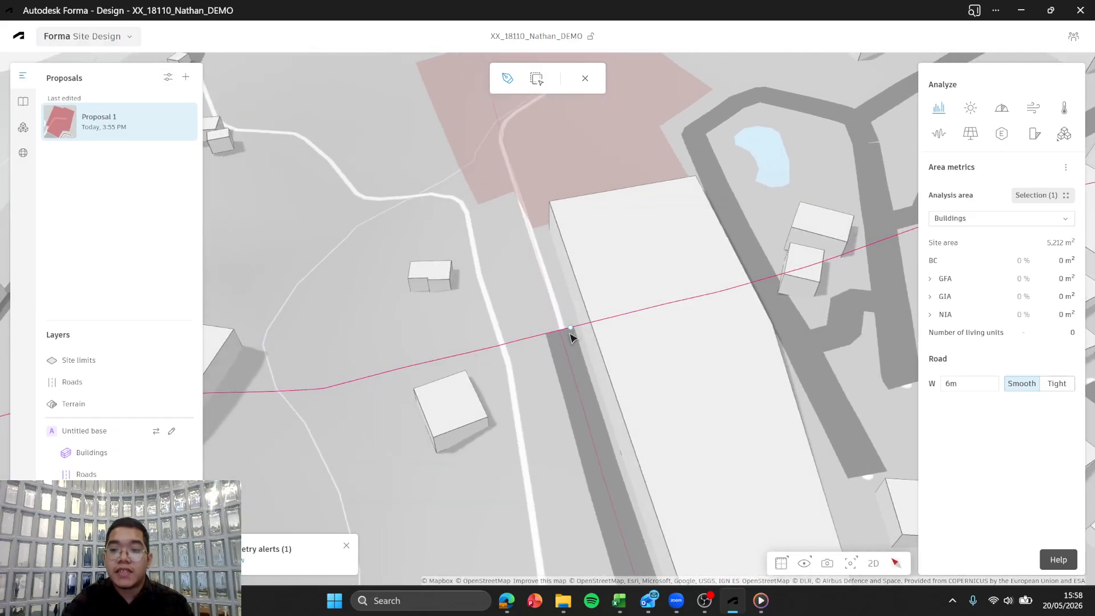
pyautogui.click(585, 78)
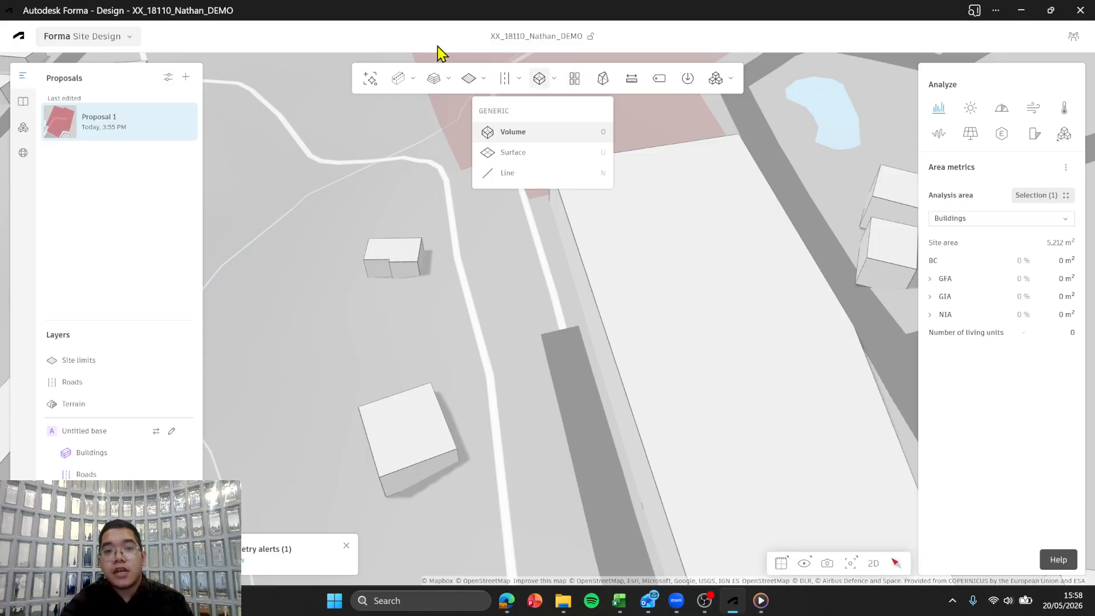
# - Start the Roads tool and examine the existing path between the end of the dark road and the site
pyautogui.moveTo(391, 81)
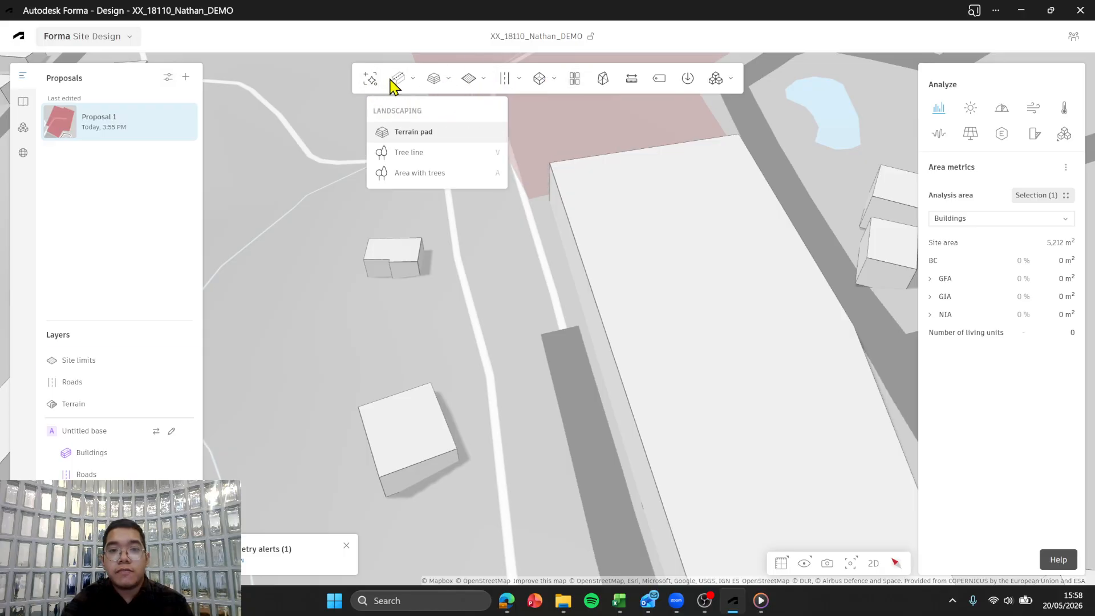
pyautogui.moveTo(505, 83)
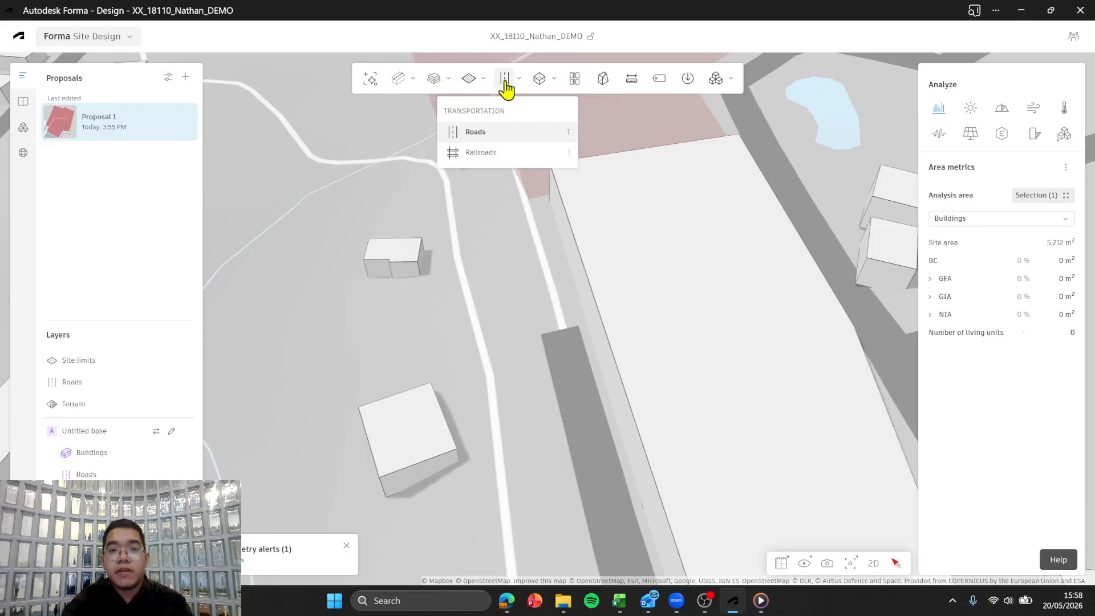
pyautogui.click(477, 132)
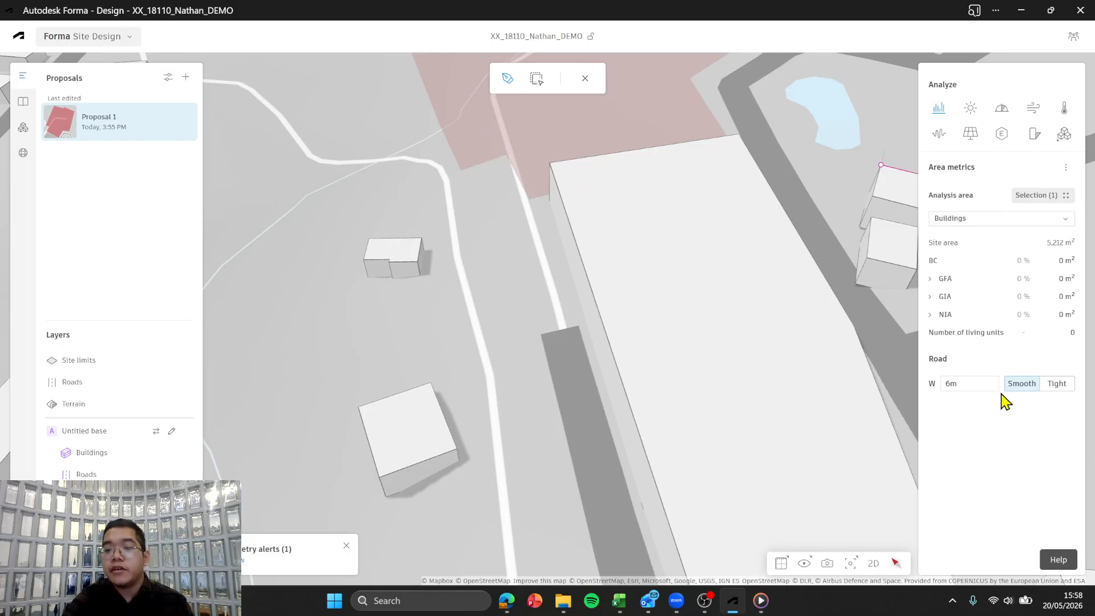
pyautogui.moveTo(652, 253); pyautogui.dragTo(677, 230, button='right')
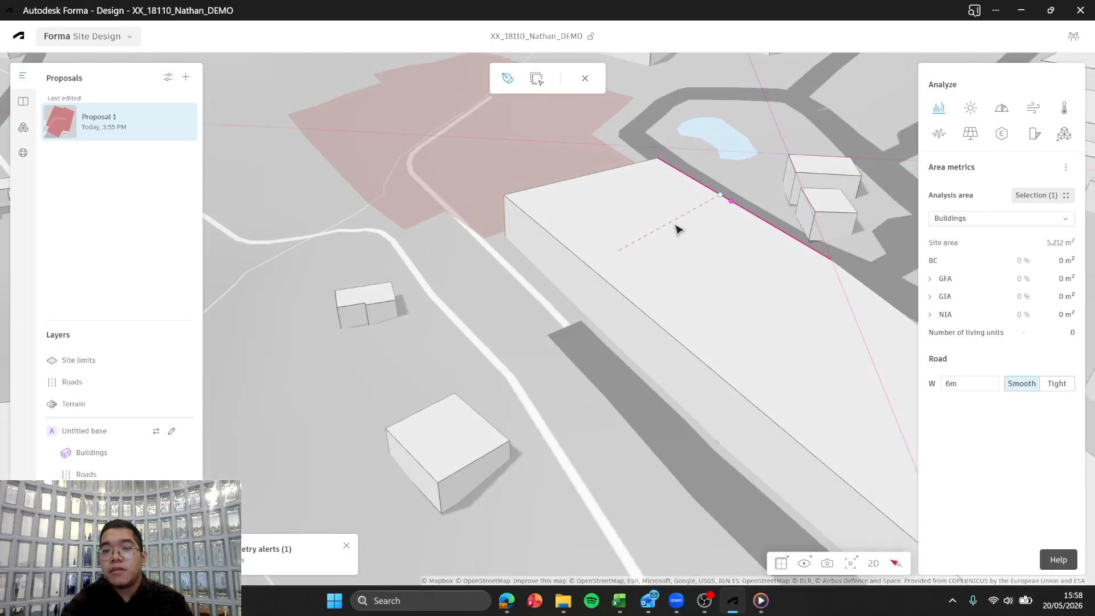
pyautogui.moveTo(677, 230); pyautogui.dragTo(681, 280, button='middle')
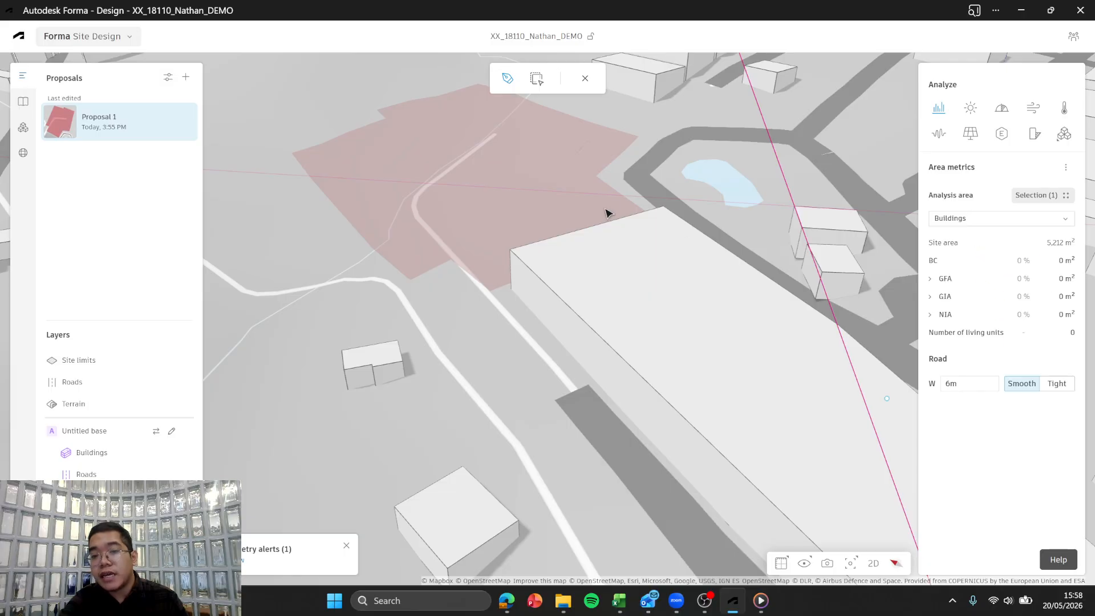
pyautogui.scroll(1, 826, 280)
pyautogui.moveTo(496, 195); pyautogui.dragTo(536, 248, button='middle')
pyautogui.scroll(2, 452, 197)
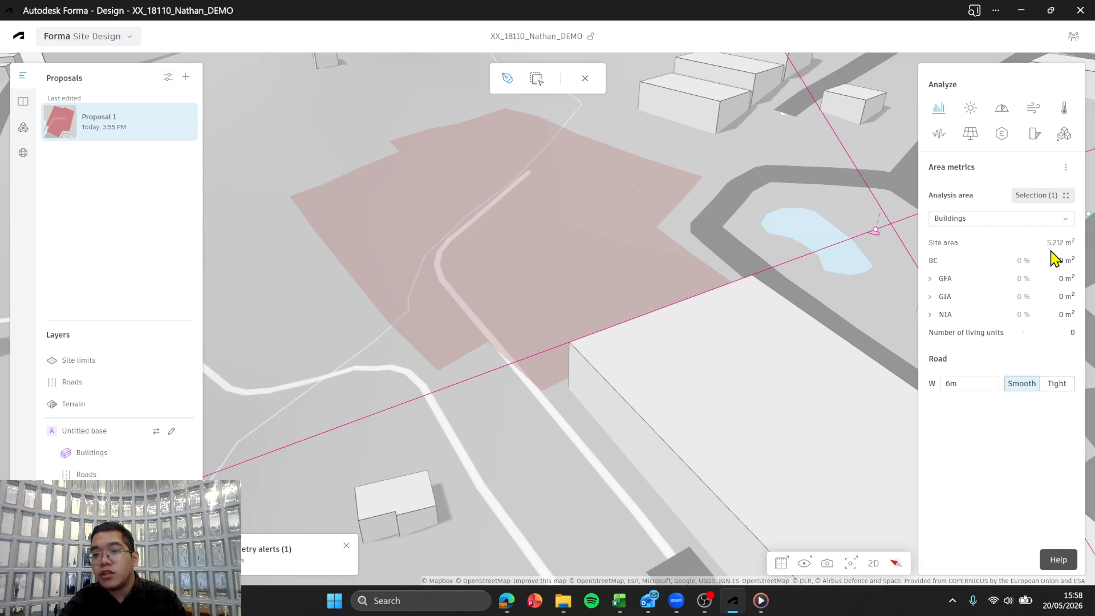
pyautogui.moveTo(659, 368); pyautogui.dragTo(770, 382, button='right')
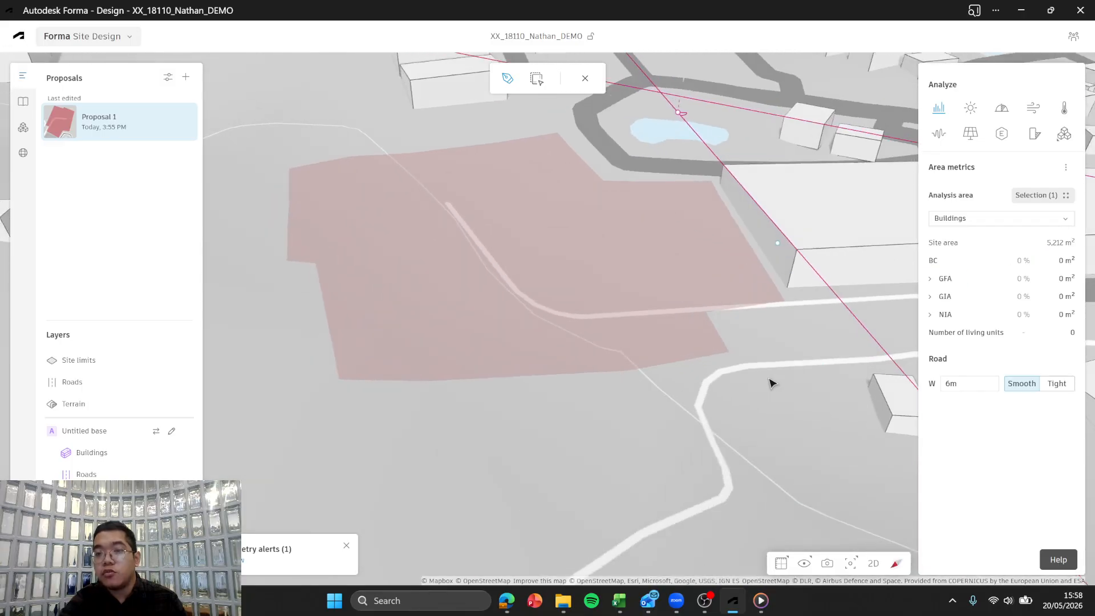
pyautogui.moveTo(736, 373); pyautogui.dragTo(608, 399, button='middle')
pyautogui.moveTo(720, 355); pyautogui.dragTo(652, 347, button='right')
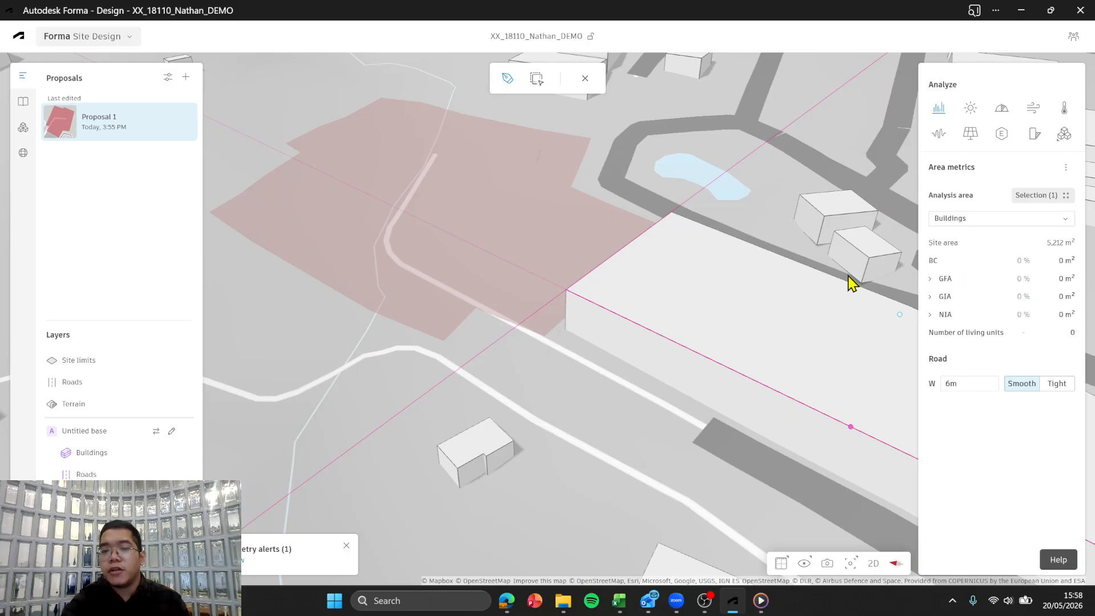
# - Try to start a 3 m wide road at the end of the existing road beside the long building
pyautogui.moveTo(850, 283); pyautogui.dragTo(618, 335, button='right')
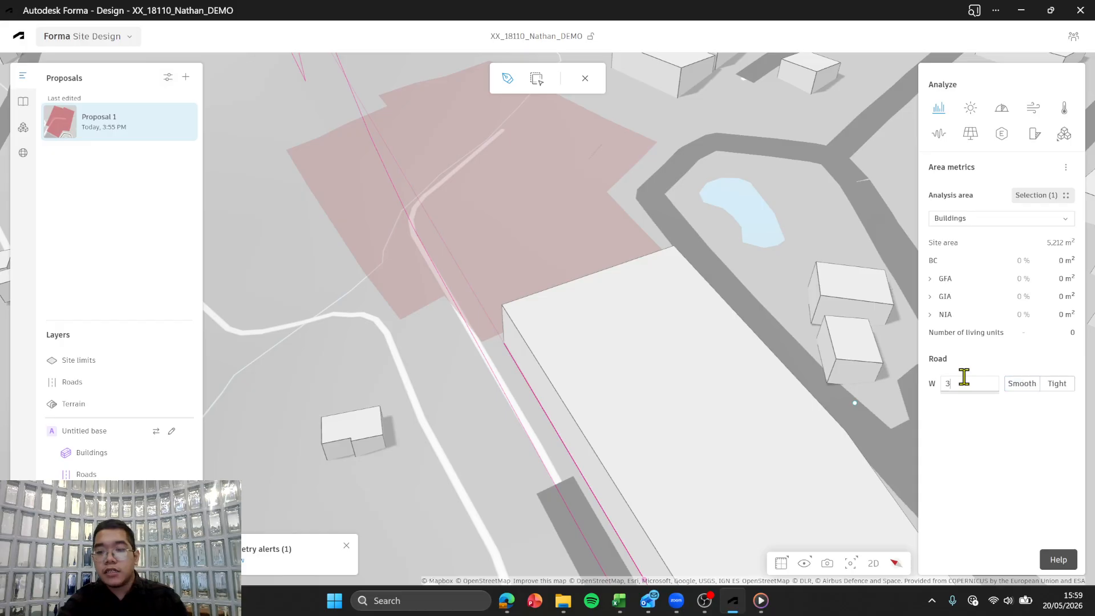
pyautogui.press('Return')
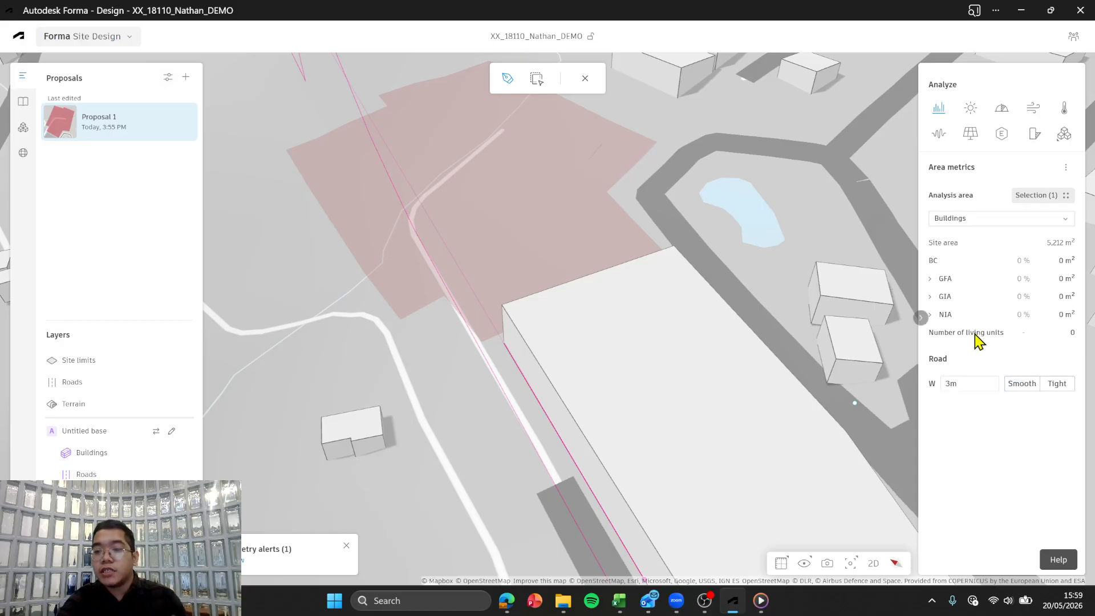
pyautogui.click(556, 487)
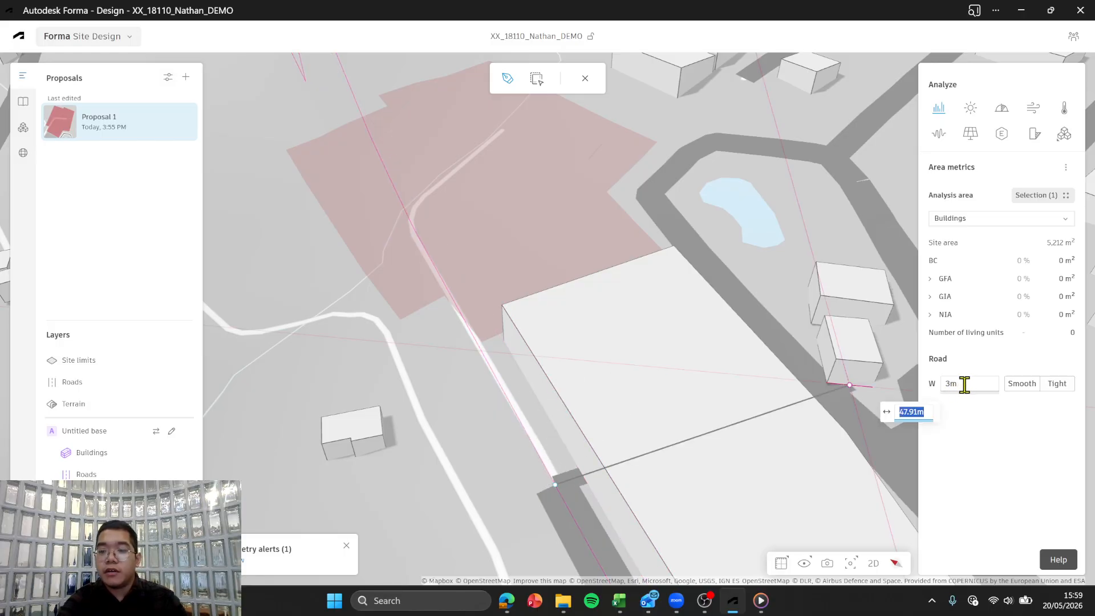
pyautogui.press('Escape')
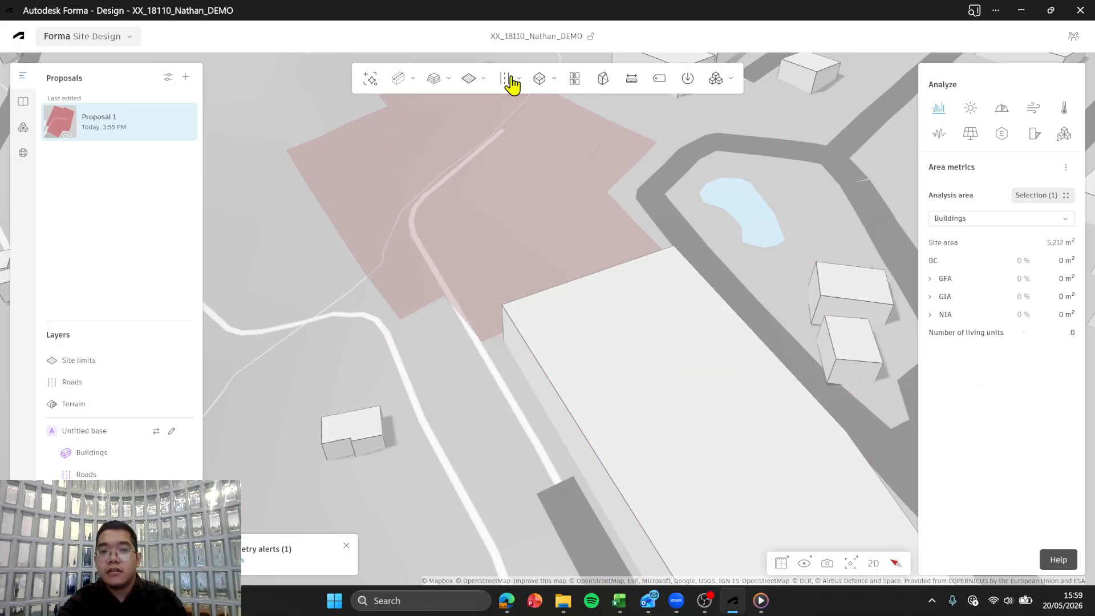
# - Start a 6 m wide road at the end of the existing dark road beside the long building
pyautogui.click(512, 84)
pyautogui.click(962, 383)
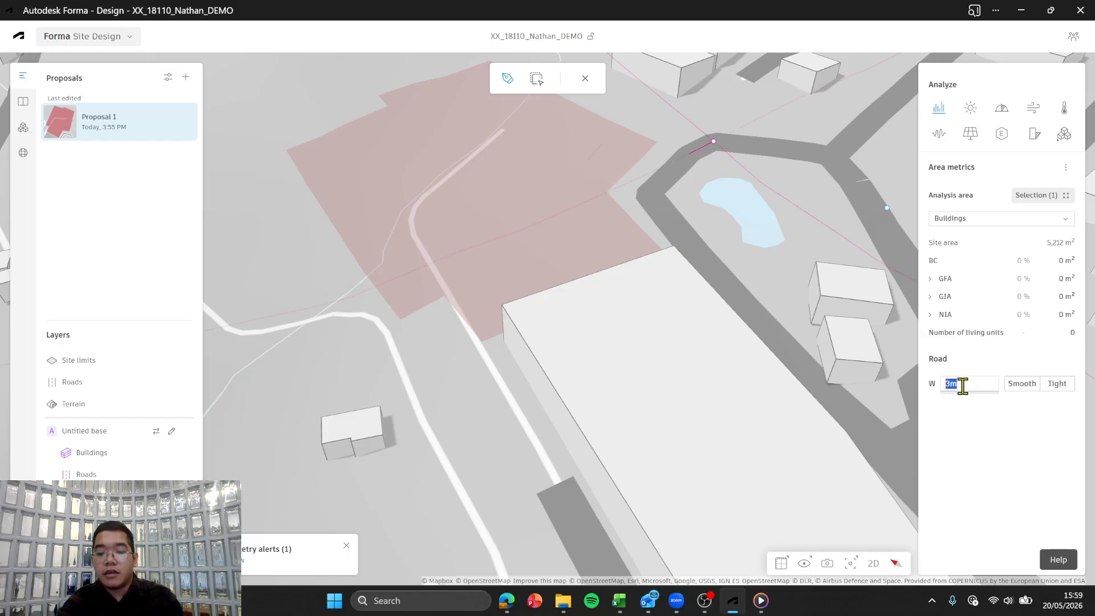
pyautogui.write('6')
pyautogui.press('Return')
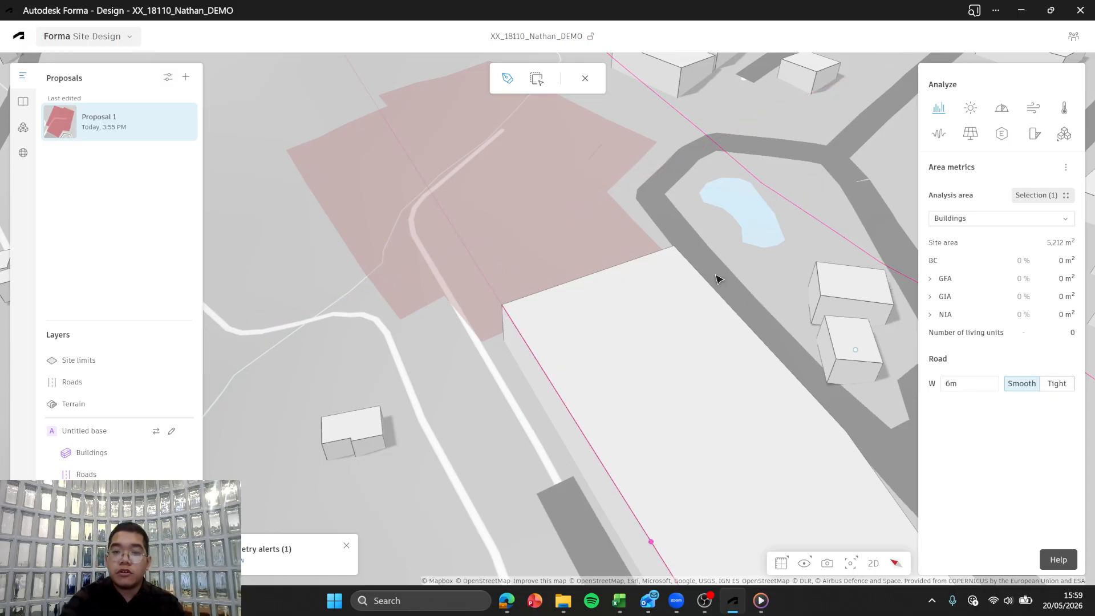
pyautogui.moveTo(514, 248); pyautogui.dragTo(553, 246, button='right')
pyautogui.moveTo(676, 334); pyautogui.dragTo(537, 460, button='right')
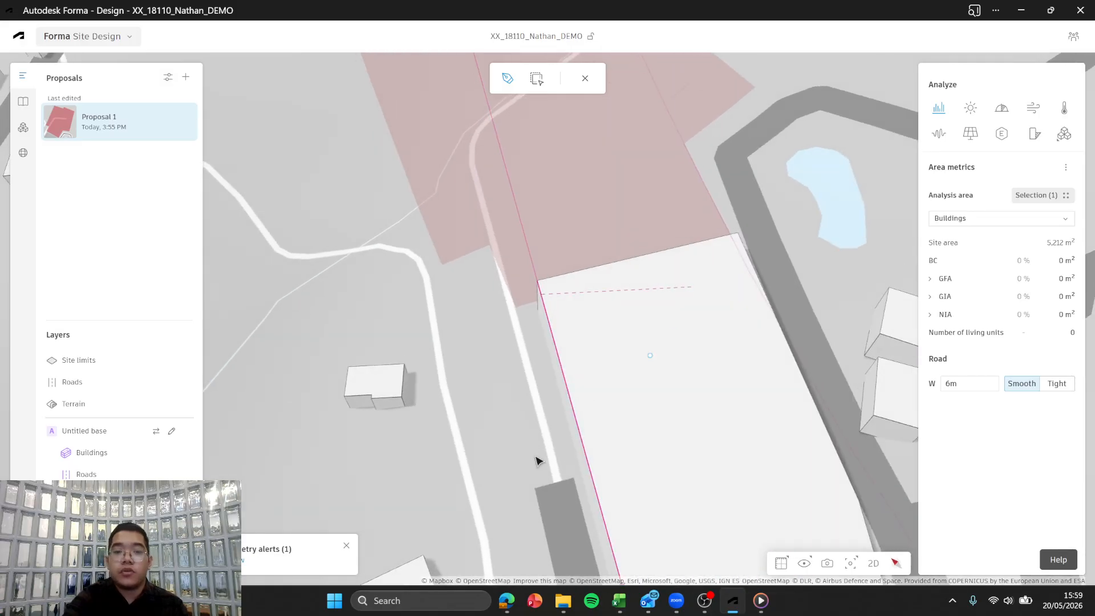
pyautogui.click(553, 484)
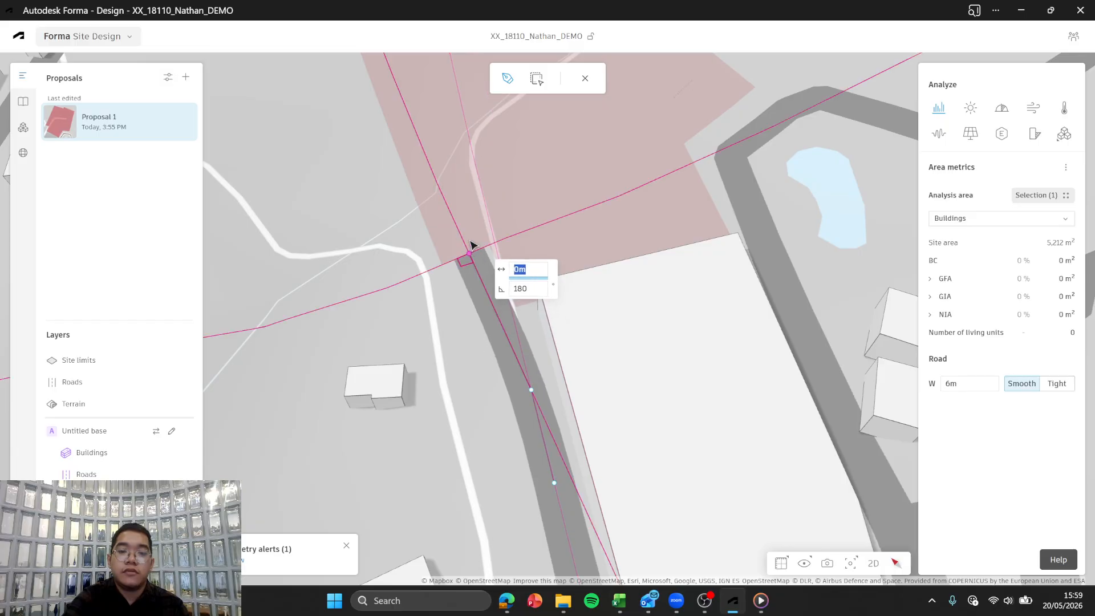
# - Route the road along the long building into the site limit, turn it inward and end it with a 30 m straight segment
pyautogui.scroll(5, 528, 415)
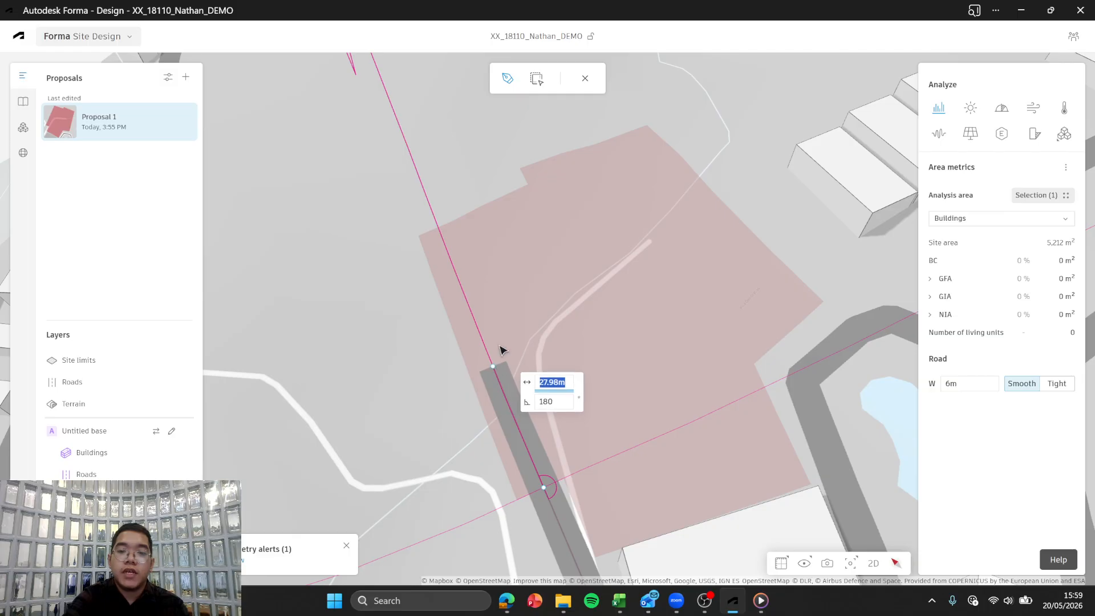
pyautogui.scroll(-2, 581, 289)
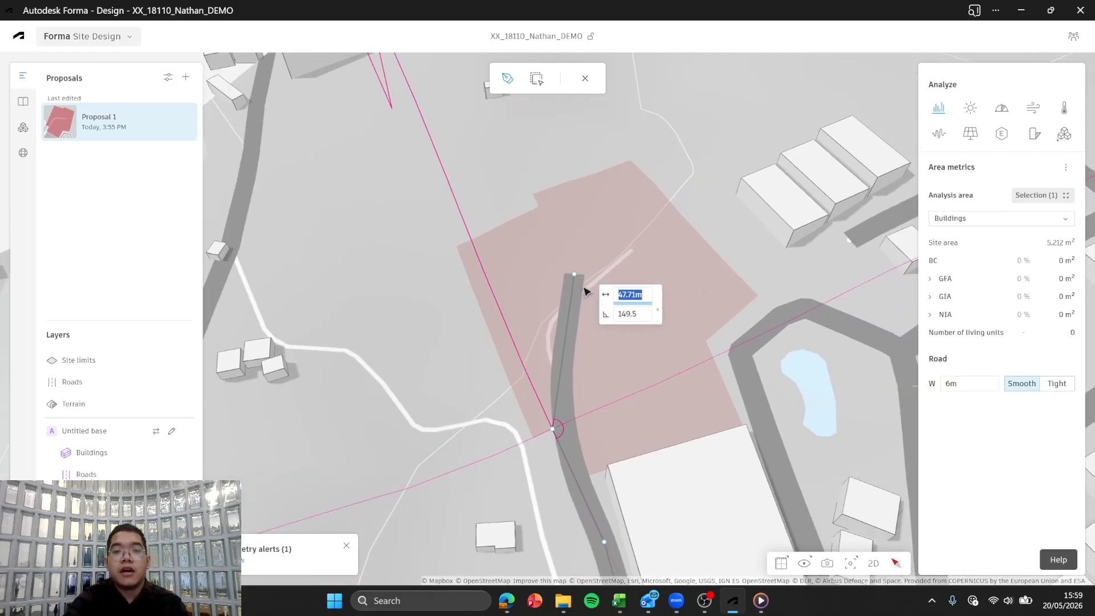
pyautogui.moveTo(597, 274); pyautogui.dragTo(650, 285, button='right')
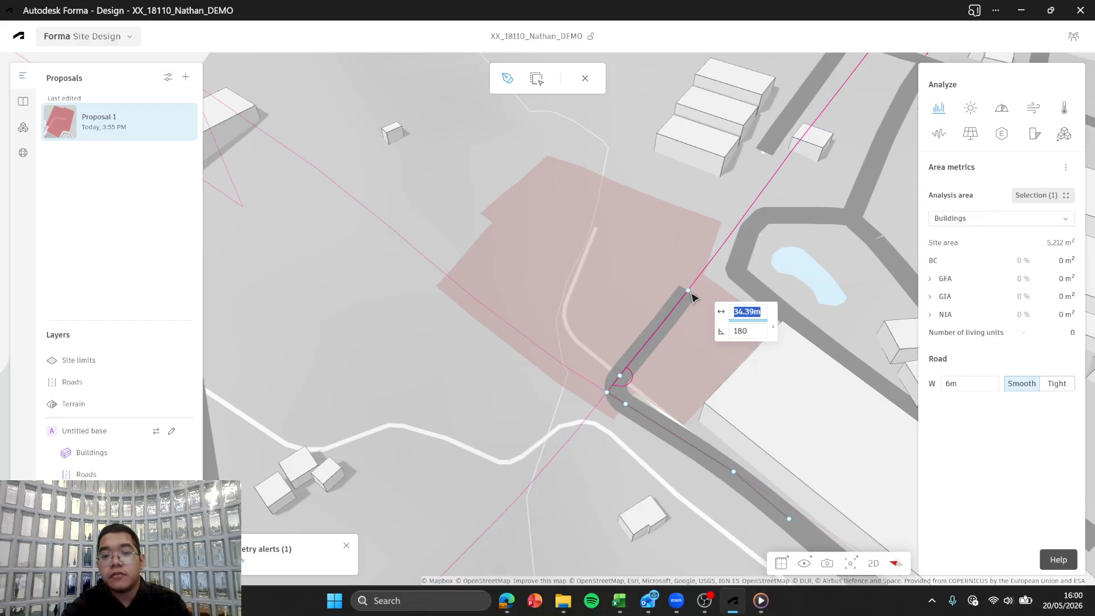
pyautogui.write('30m')
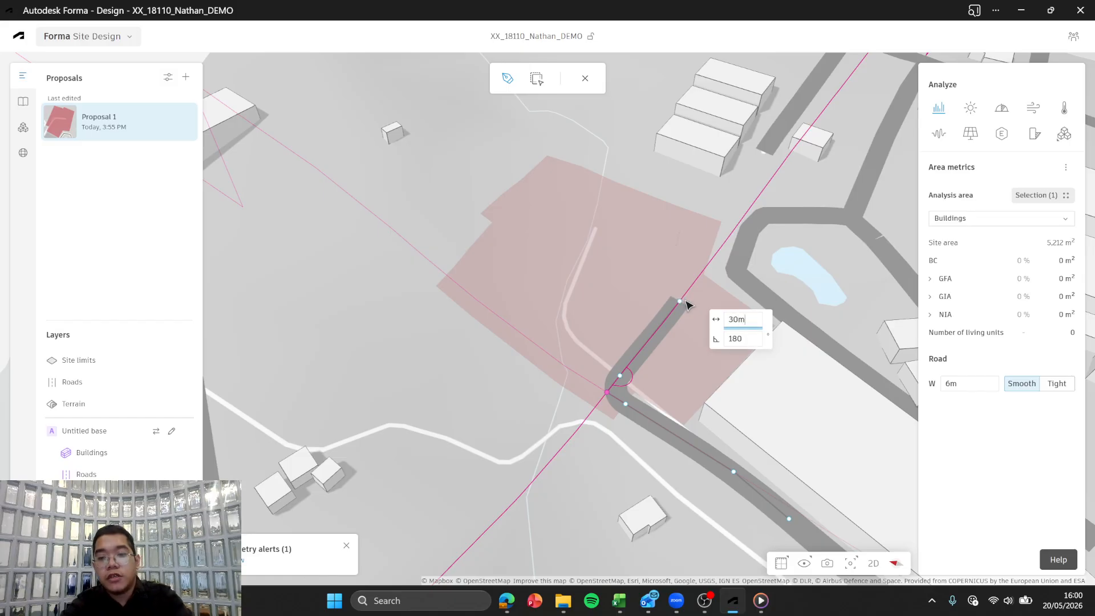
pyautogui.press('Return')
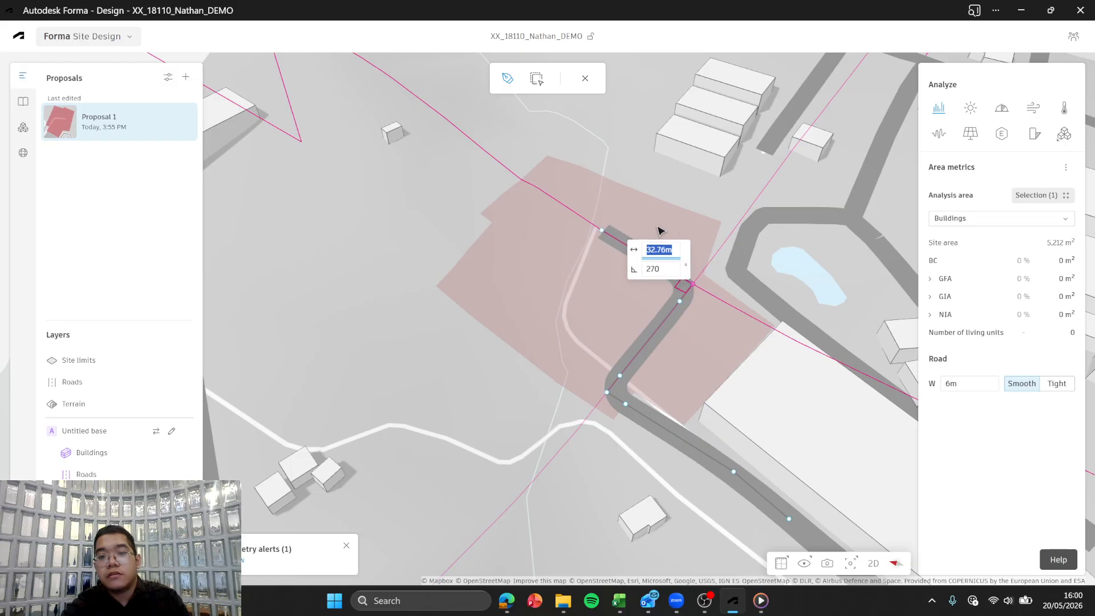
pyautogui.press('Escape')
# - Inspect the new road inside the site limit from several angles, including the neighbouring roads and buildings
pyautogui.moveTo(678, 296); pyautogui.dragTo(513, 384, button='right')
pyautogui.scroll(5, 760, 268)
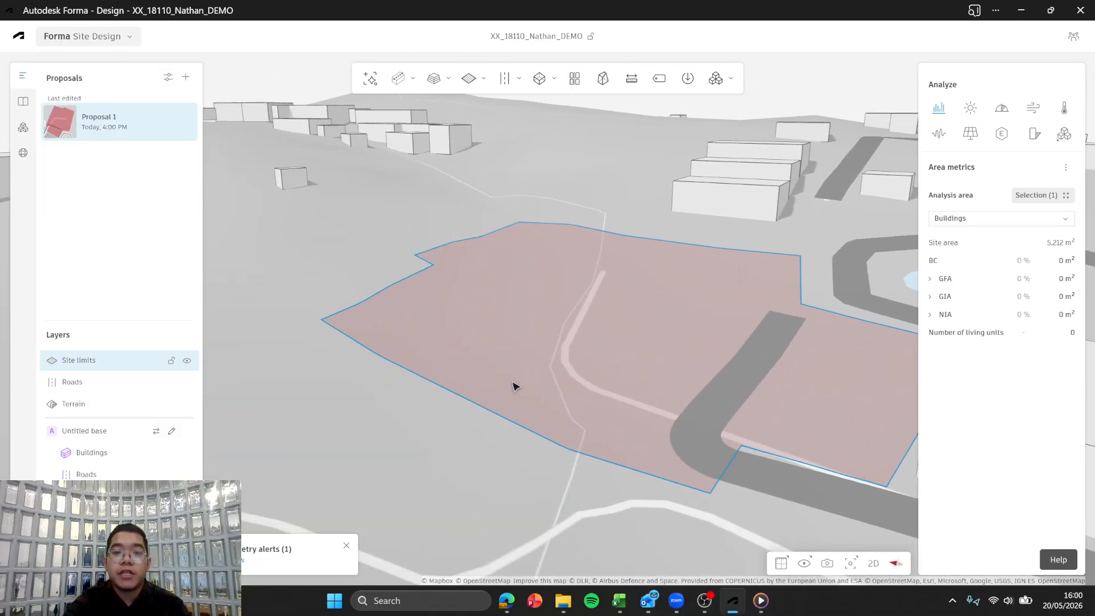
pyautogui.moveTo(623, 234); pyautogui.dragTo(707, 433, button='right')
pyautogui.click(588, 307)
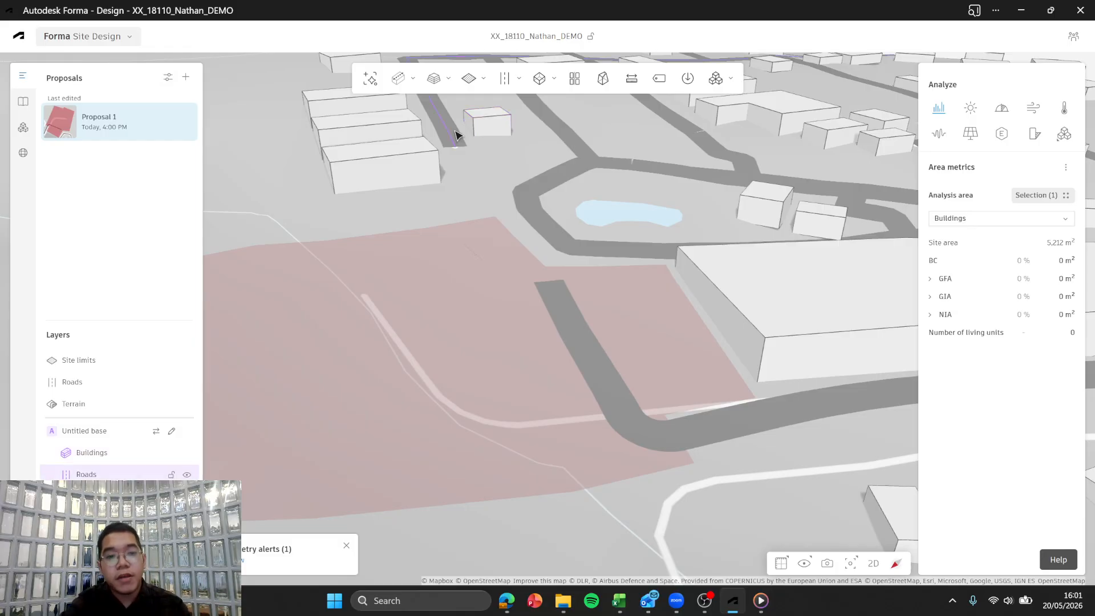
pyautogui.moveTo(614, 315); pyautogui.dragTo(502, 137, button='right')
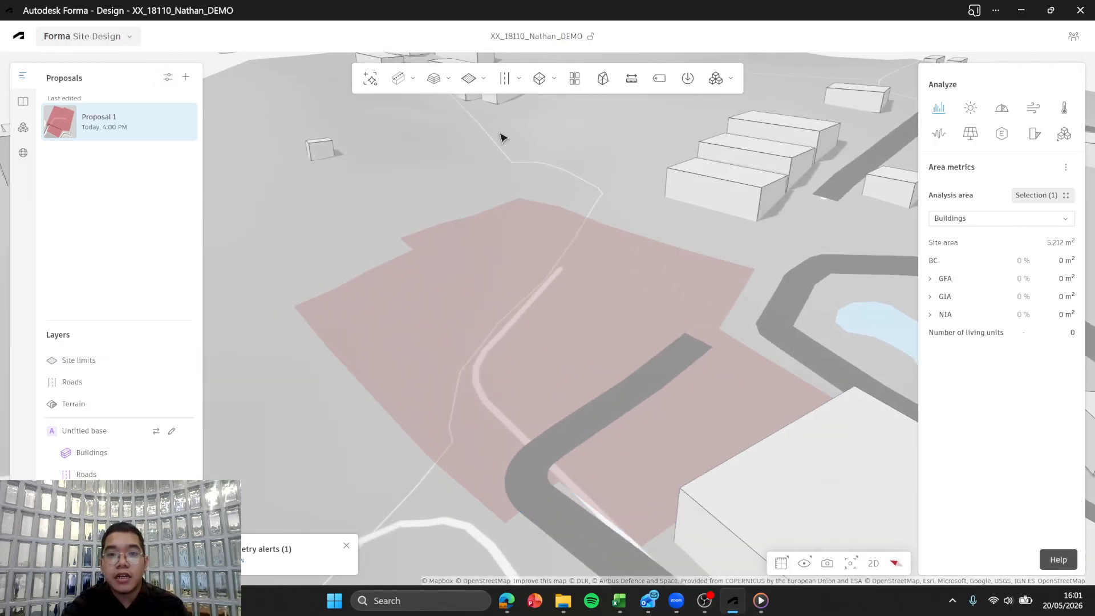
pyautogui.click(442, 78)
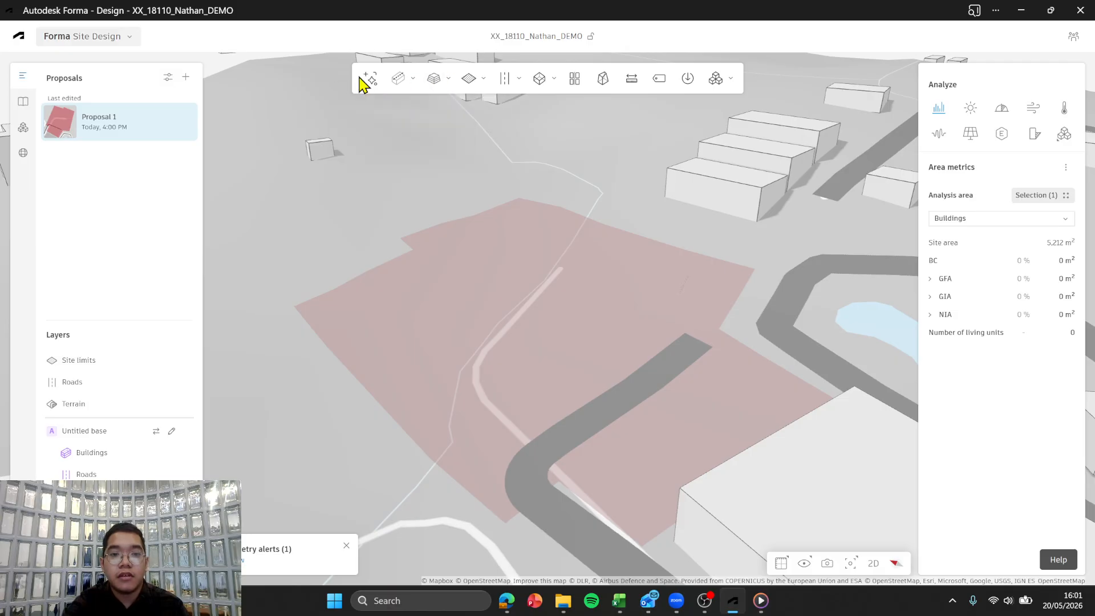
pyautogui.click(425, 132)
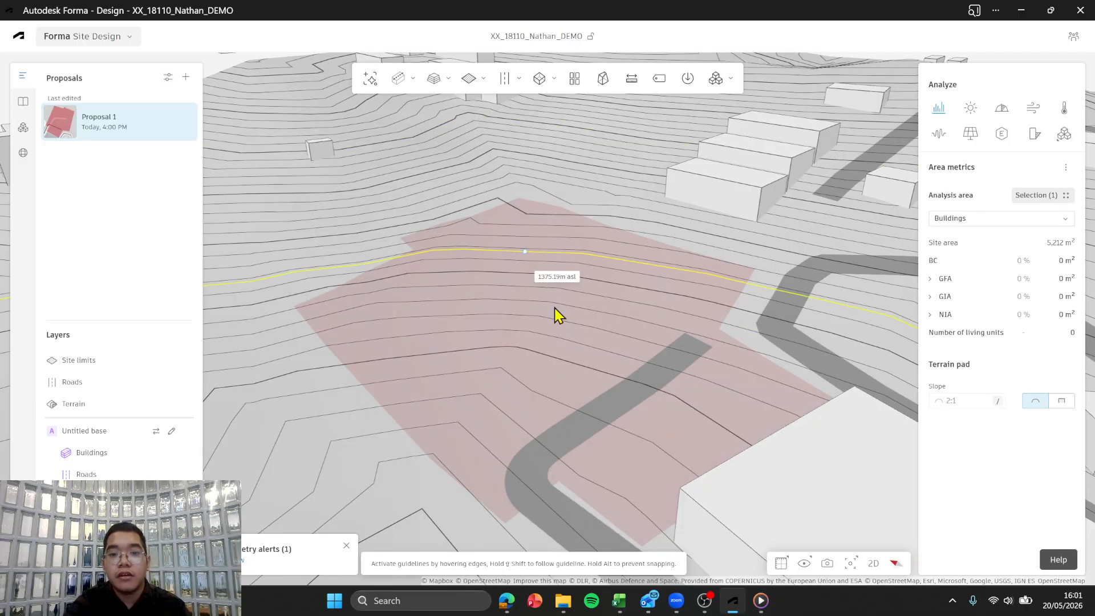
pyautogui.scroll(3, 701, 320)
pyautogui.moveTo(646, 348)
pyautogui.mouseDown(button='right')
pyautogui.moveTo(638, 361)
pyautogui.moveTo(636, 301)
pyautogui.moveTo(660, 303)
pyautogui.moveTo(577, 317)
pyautogui.moveTo(576, 301)
pyautogui.mouseUp(button='right')
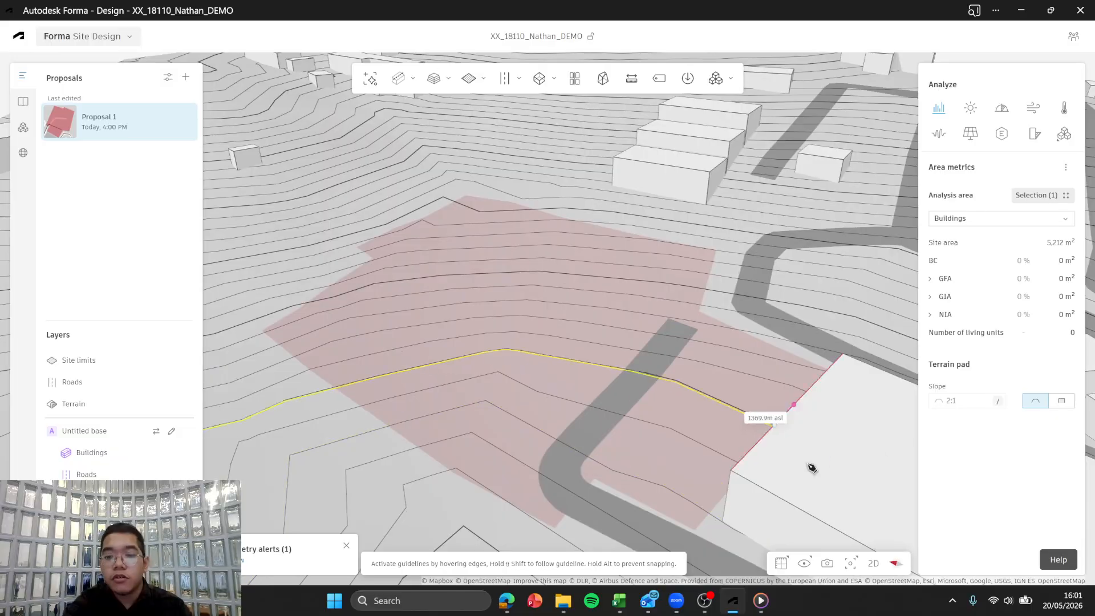
pyautogui.press('Escape')
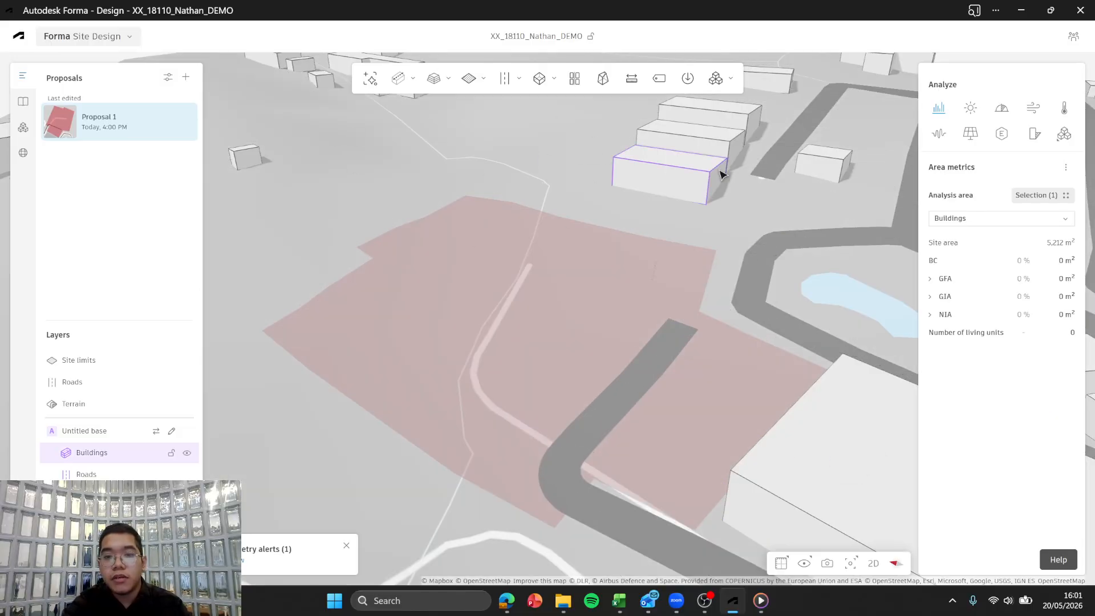
# - Change the terrain display option so that the ground is shown with contour lines
pyautogui.click(804, 565)
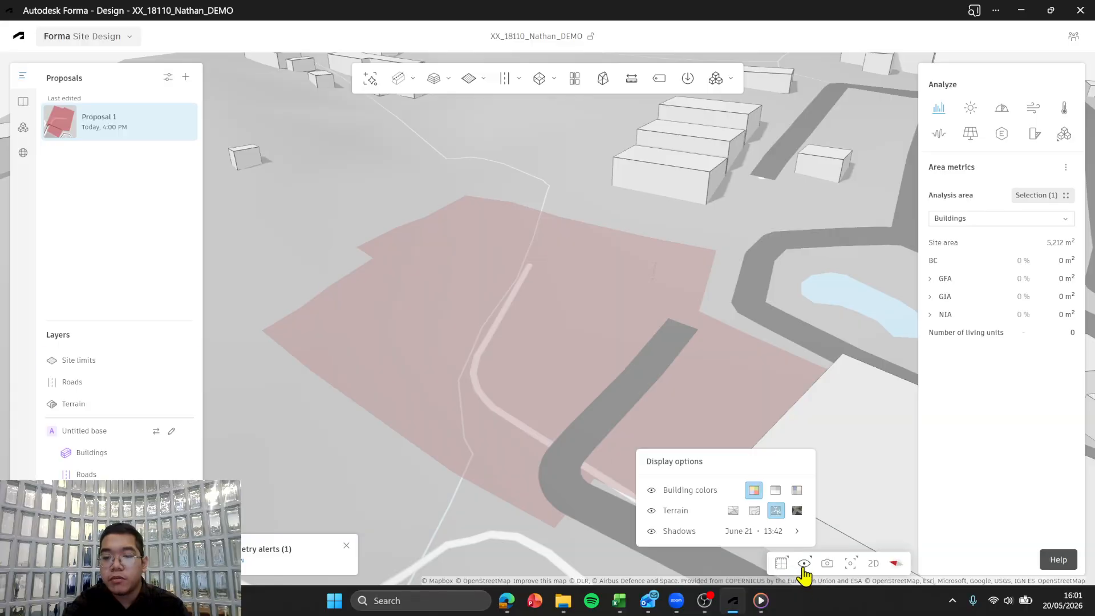
pyautogui.click(754, 511)
pyautogui.scroll(-4, 698, 365)
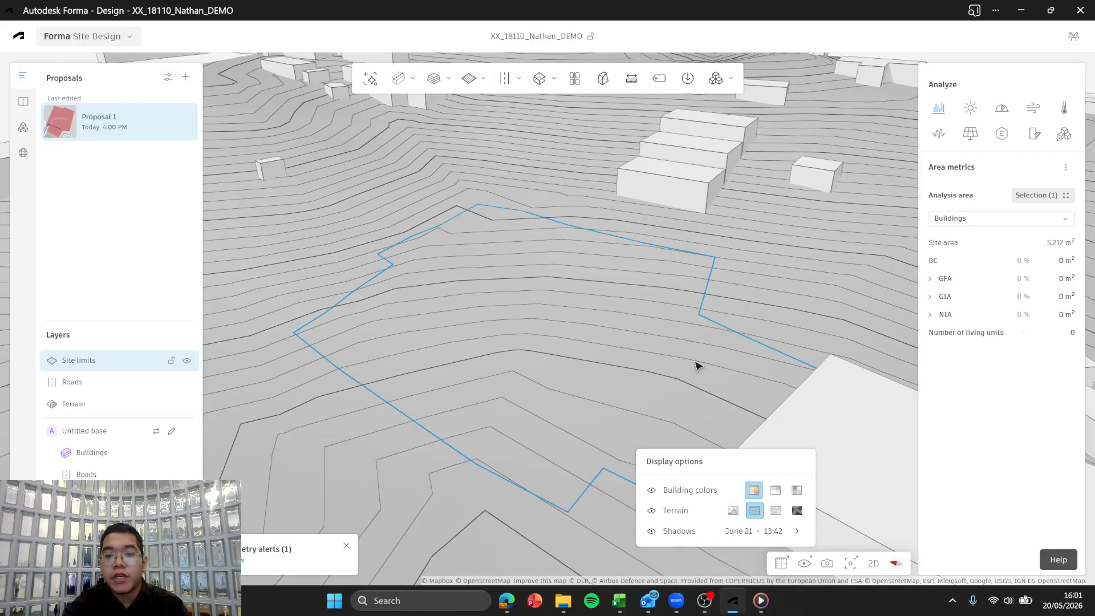
# - Select the site limit and then the new road to examine how they lie across the contours from several sides
pyautogui.click(691, 357)
pyautogui.moveTo(690, 357); pyautogui.dragTo(512, 337, button='right')
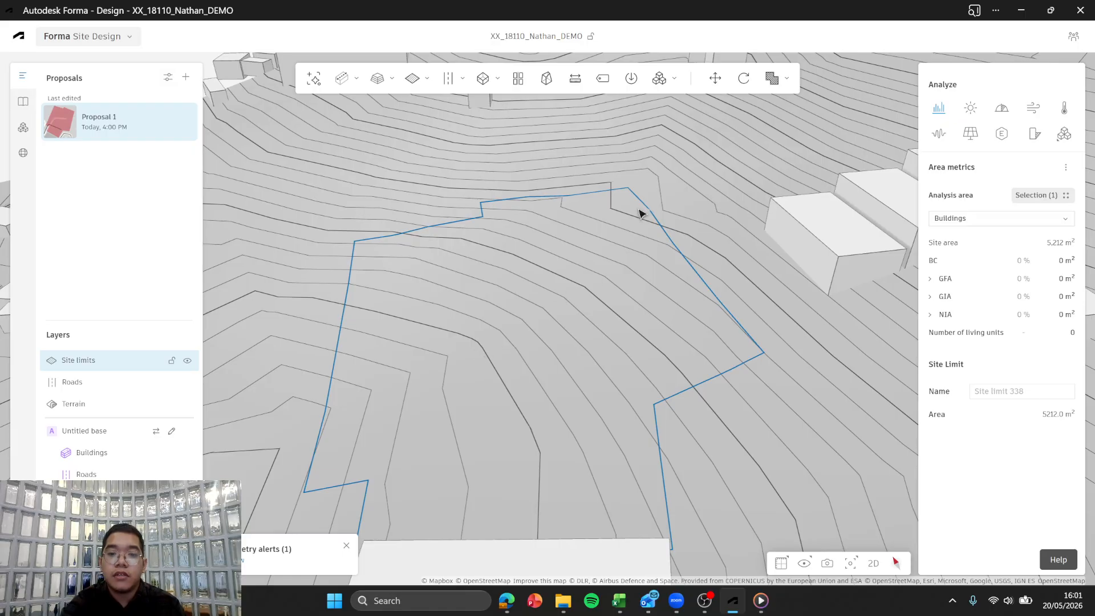
pyautogui.moveTo(605, 356); pyautogui.dragTo(684, 359, button='right')
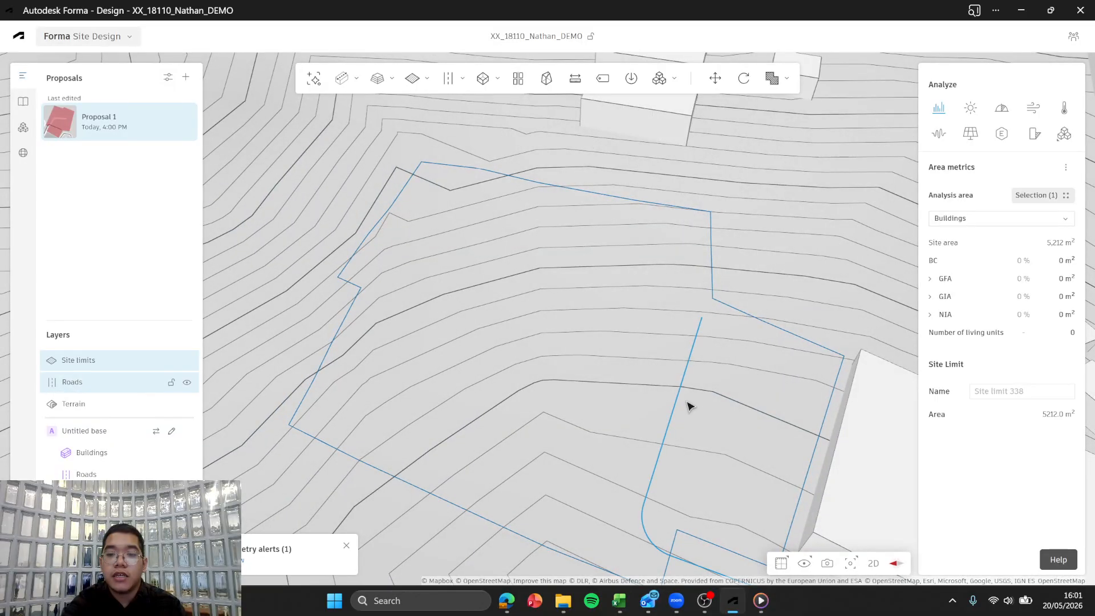
pyautogui.click(690, 356)
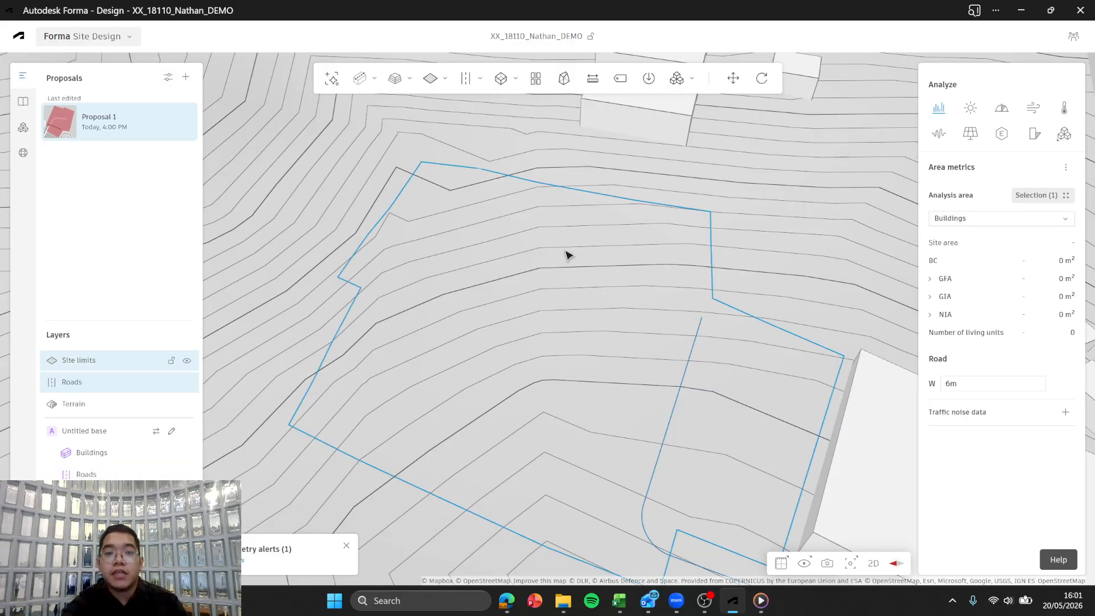
# - Start a terrain pad near the site limit's uphill corner and draw its first edge 50 m long across the slope
pyautogui.moveTo(437, 91)
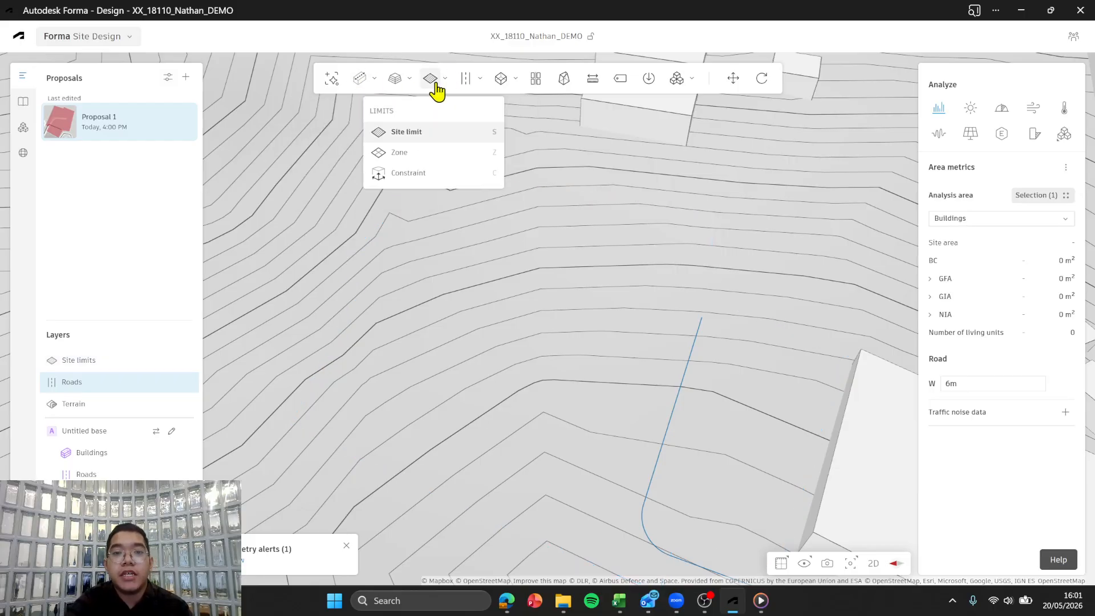
pyautogui.moveTo(391, 88)
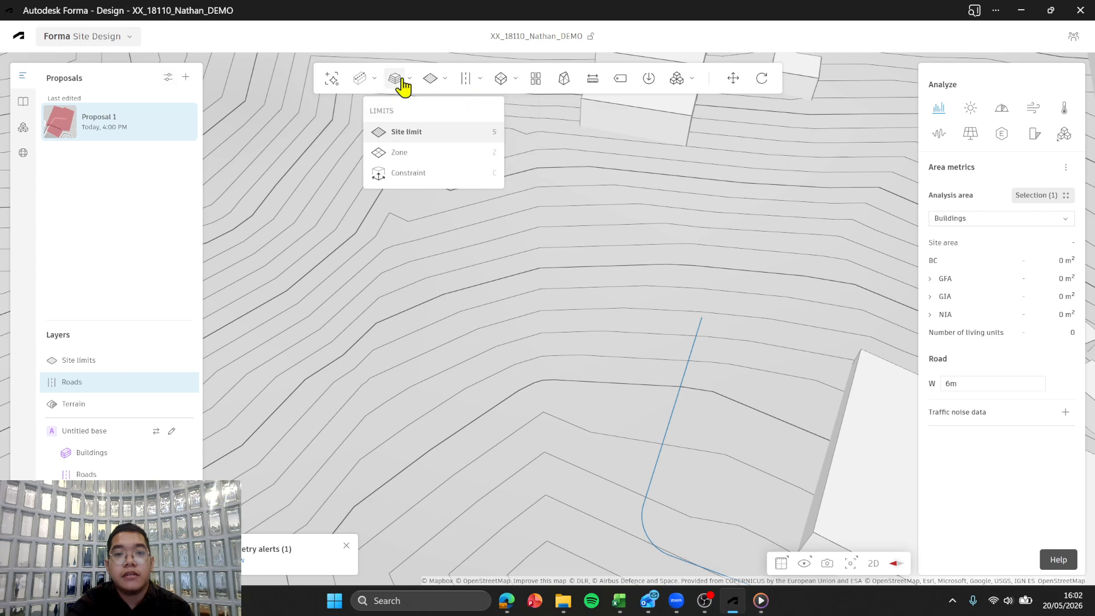
pyautogui.click(376, 85)
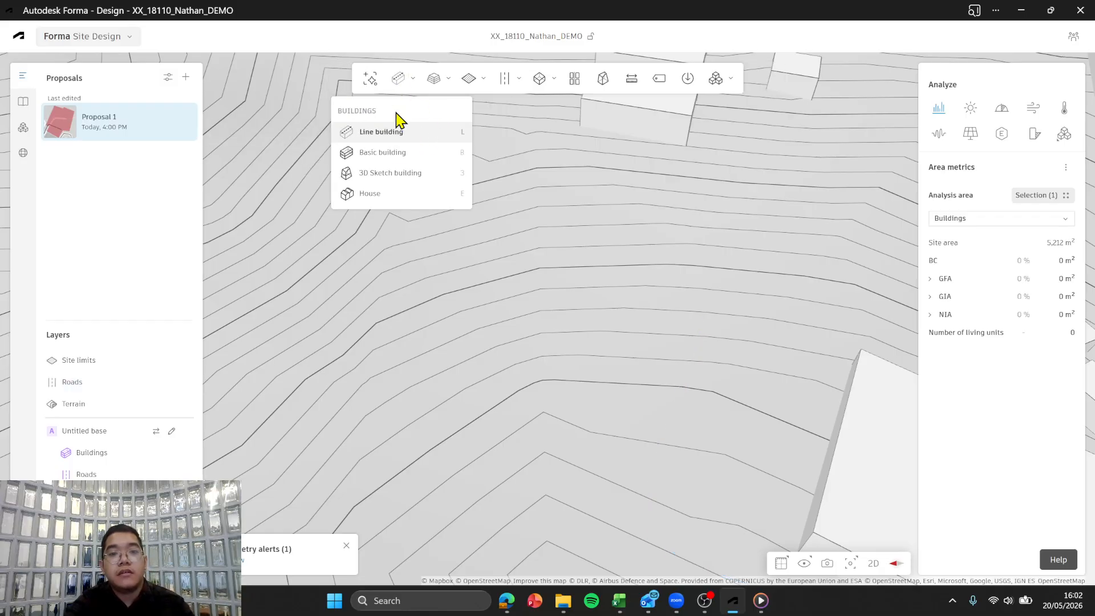
pyautogui.moveTo(433, 80)
pyautogui.click(427, 134)
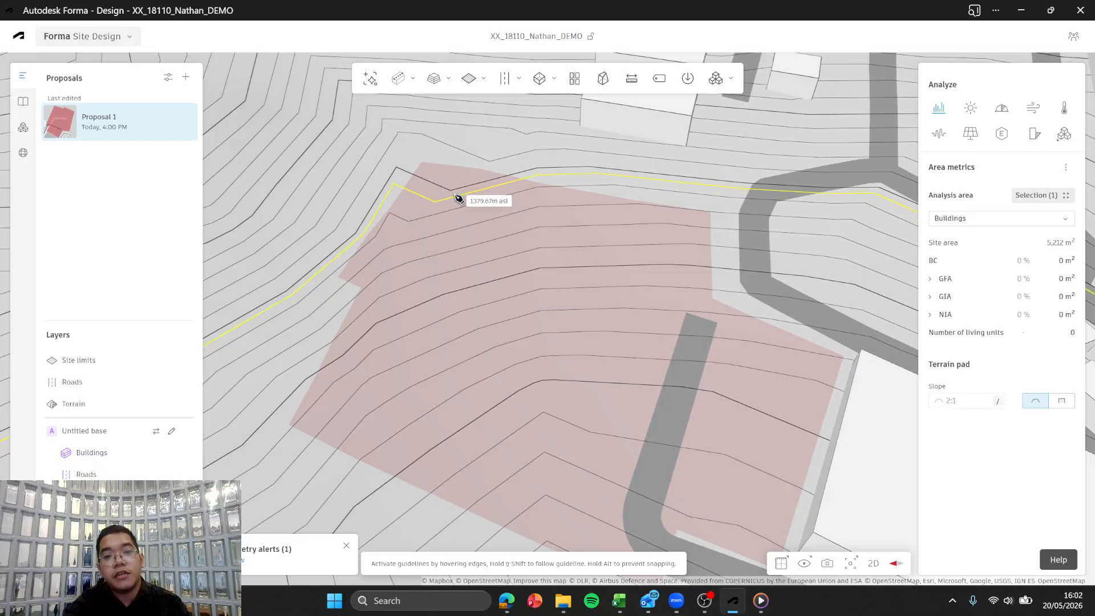
pyautogui.moveTo(514, 239); pyautogui.dragTo(552, 256, button='right')
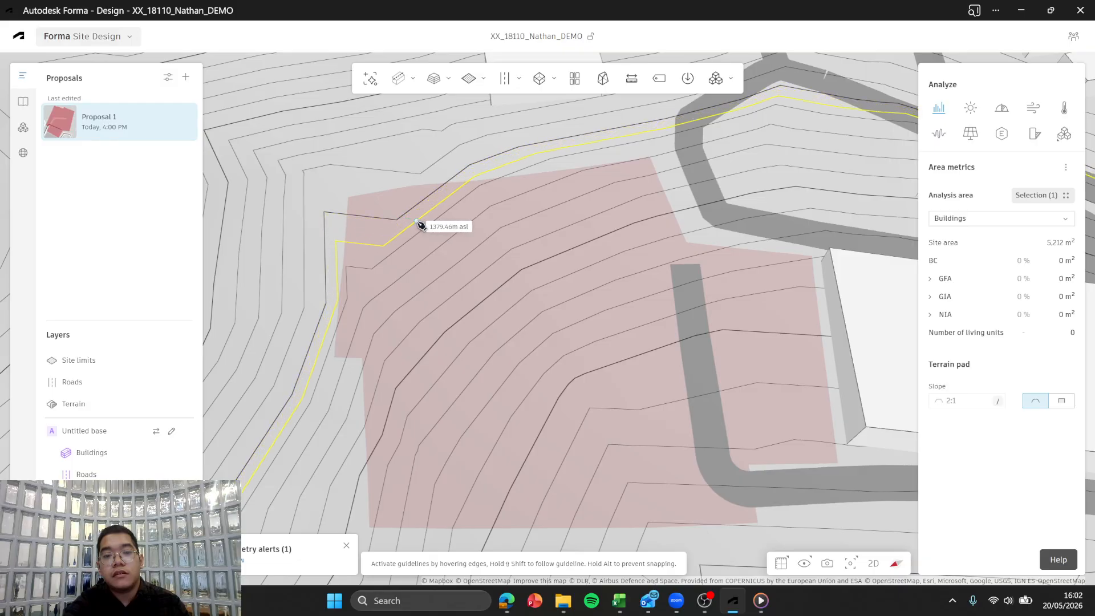
pyautogui.click(416, 222)
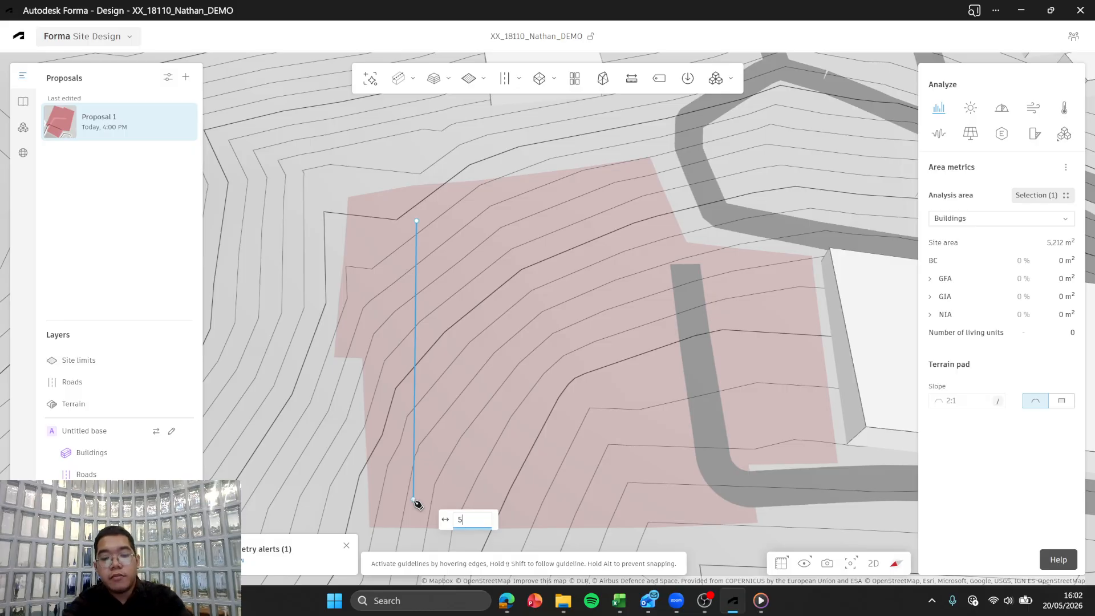
pyautogui.write('50m')
pyautogui.press('Return')
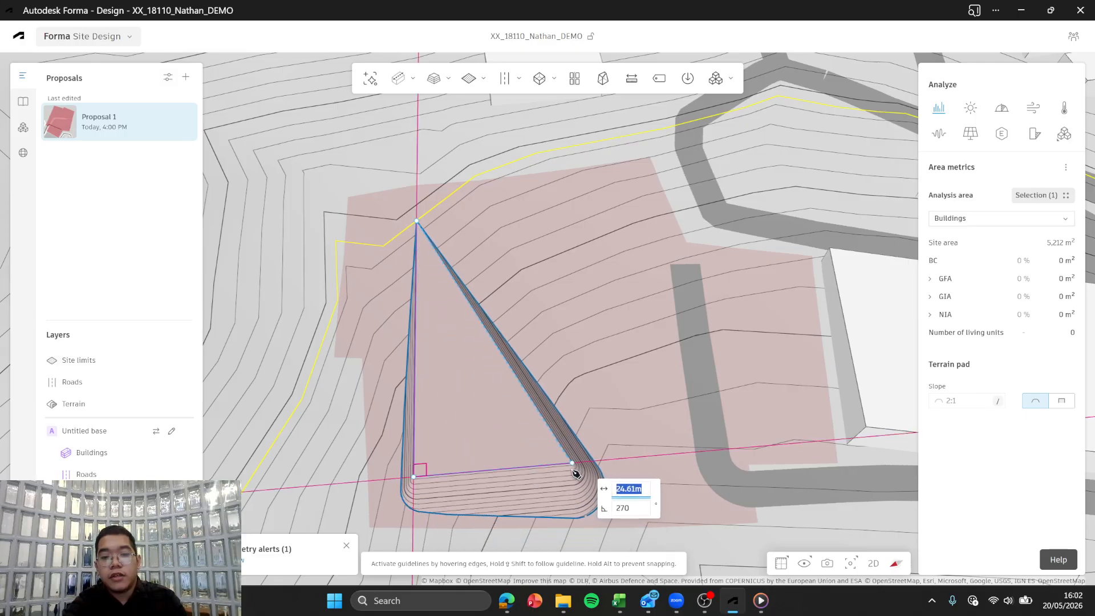
# - Add a 24 m edge to the terrain pad at a right angle to its first edge, towards the new road
pyautogui.moveTo(563, 468); pyautogui.dragTo(539, 441, button='right')
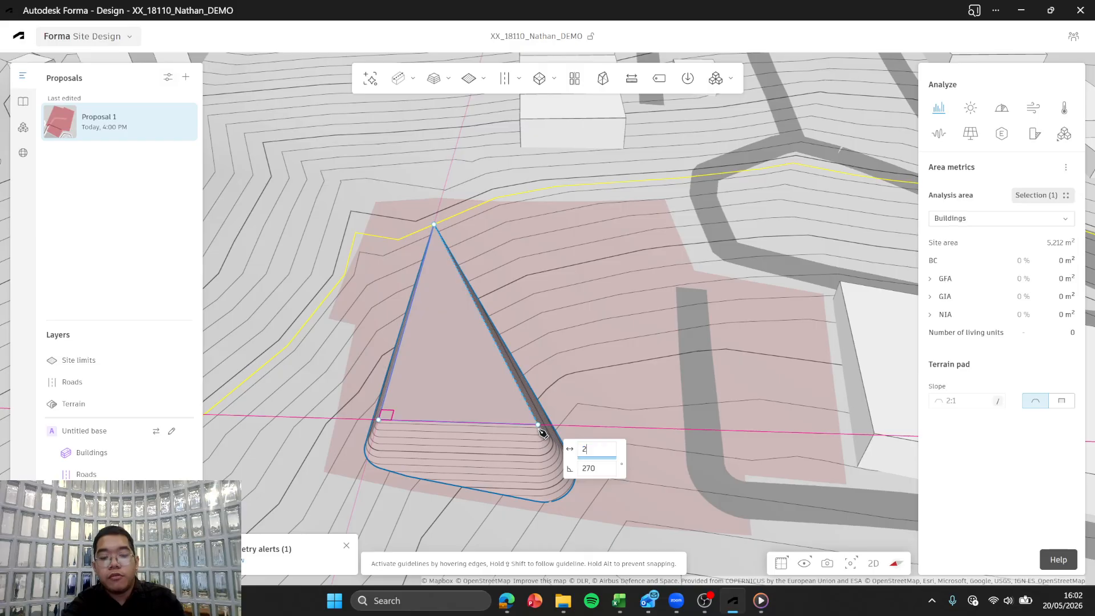
pyautogui.press('BackSpace')
pyautogui.write('0')
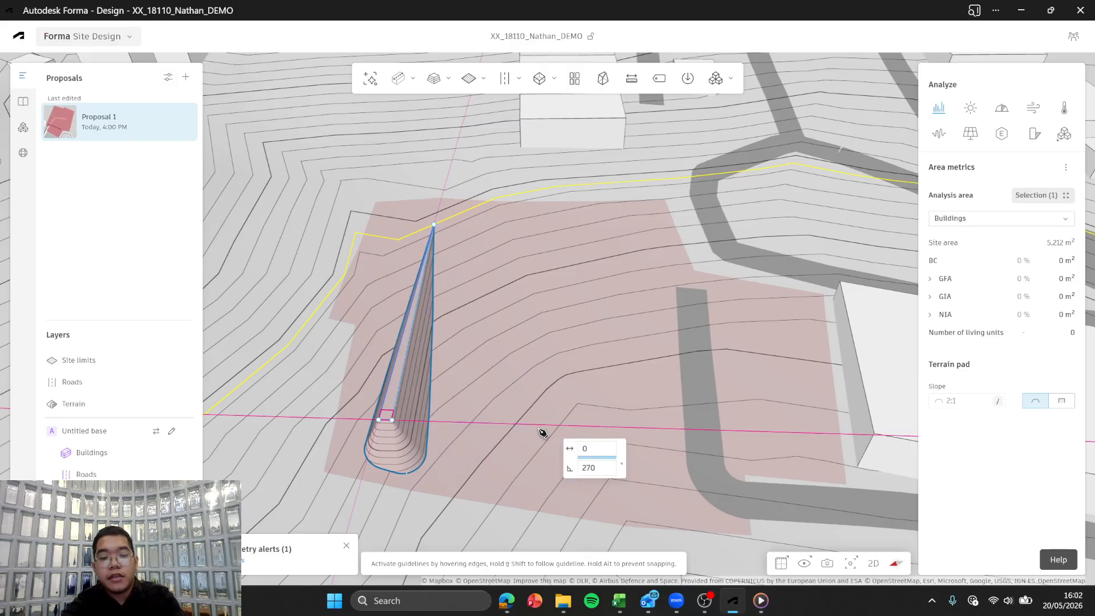
pyautogui.press('BackSpace')
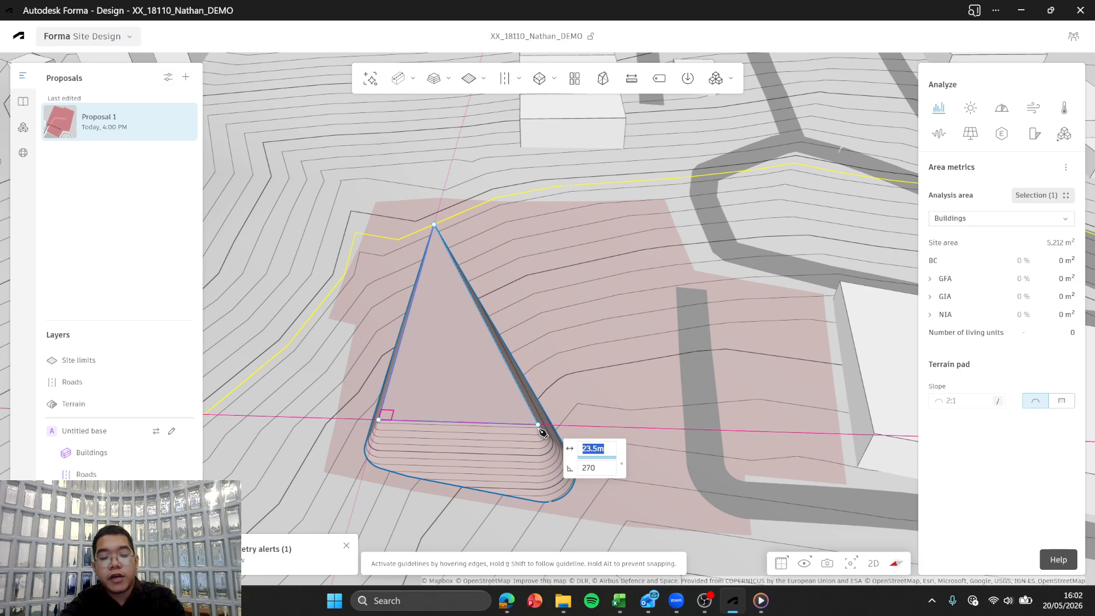
pyautogui.write('24')
pyautogui.press('Return')
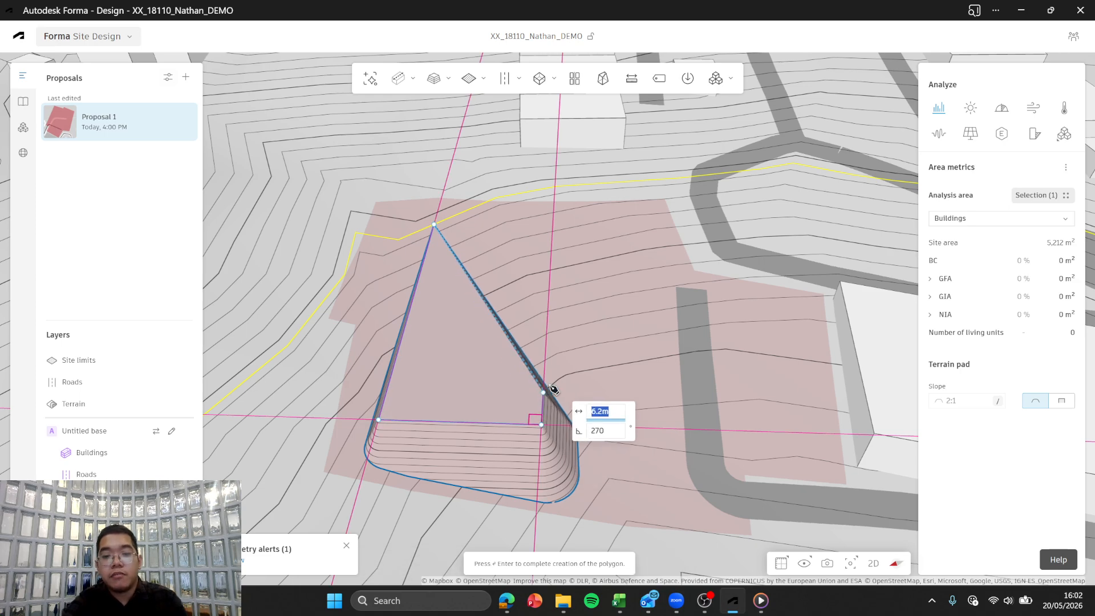
# - Add a 30 m edge to the terrain pad, running back uphill parallel to its first edge
pyautogui.scroll(2, 545, 398)
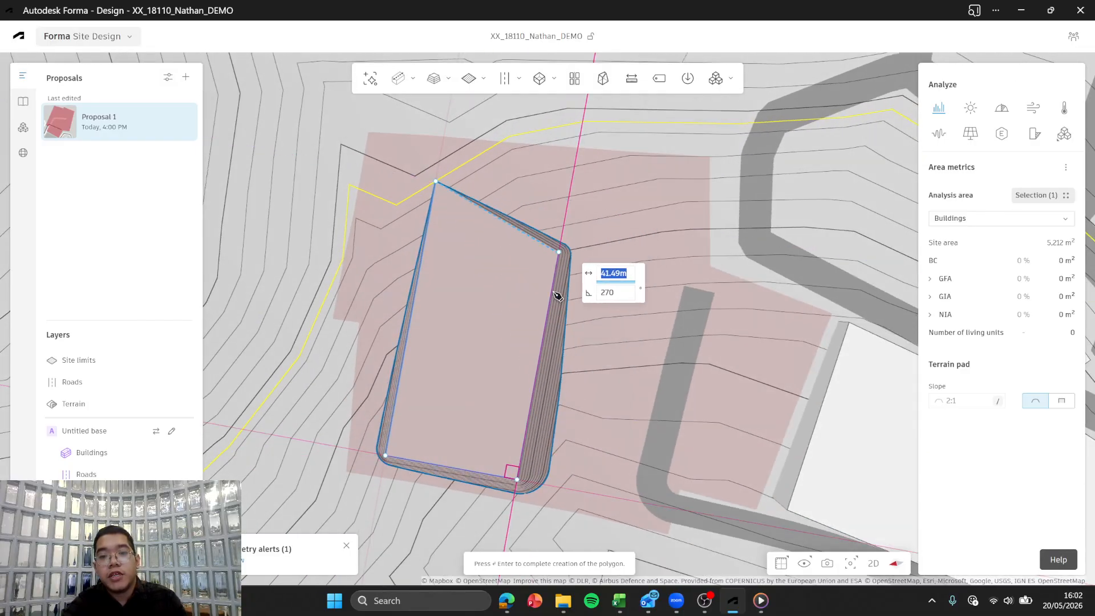
pyautogui.write('30m')
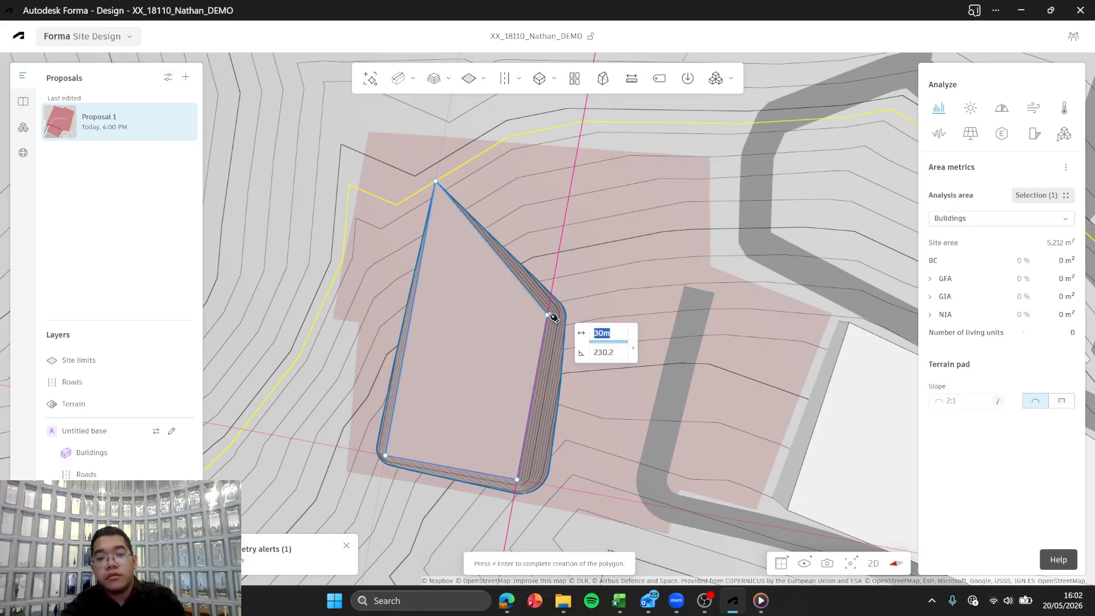
pyautogui.click(552, 317)
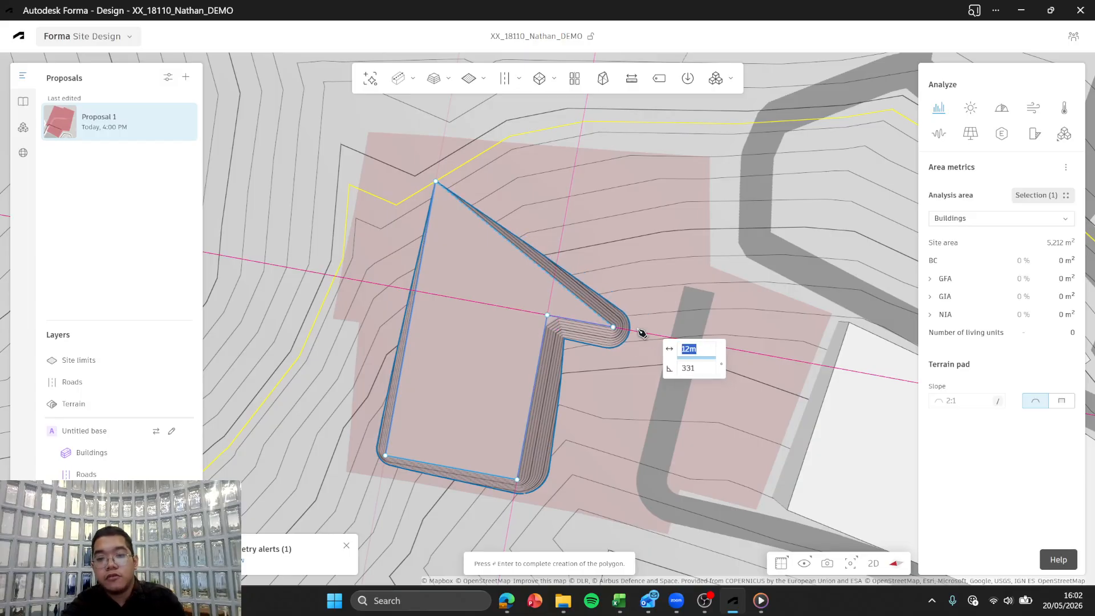
# - Add a 12 m edge towards the new road and a 20 m uphill edge at a right angle, then complete the L-shaped terrain pad
pyautogui.press('Return')
pyautogui.write('21.5')
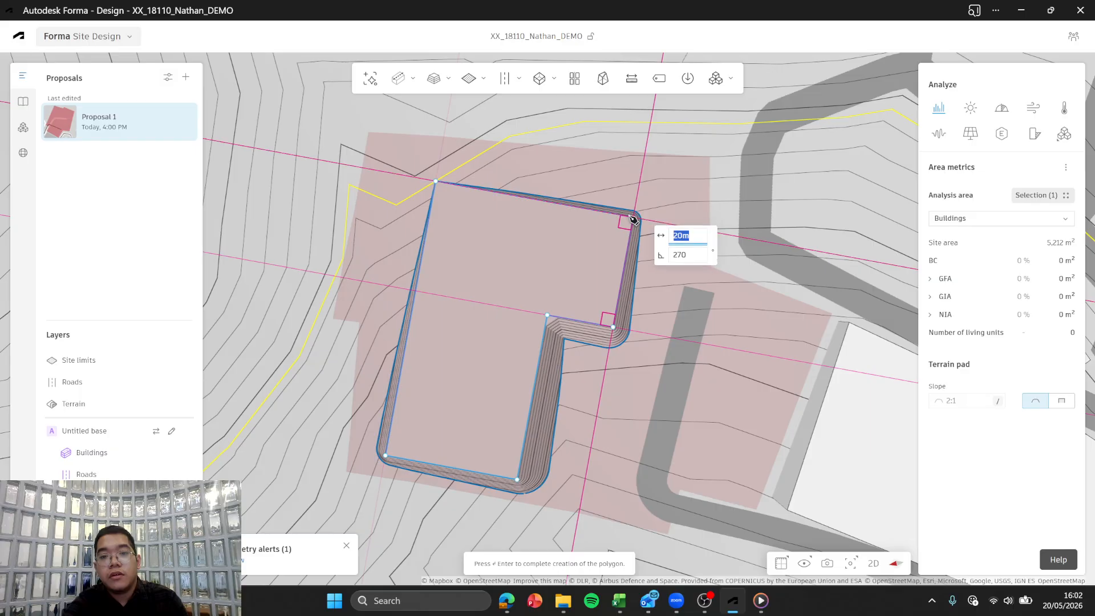
pyautogui.press('Return')
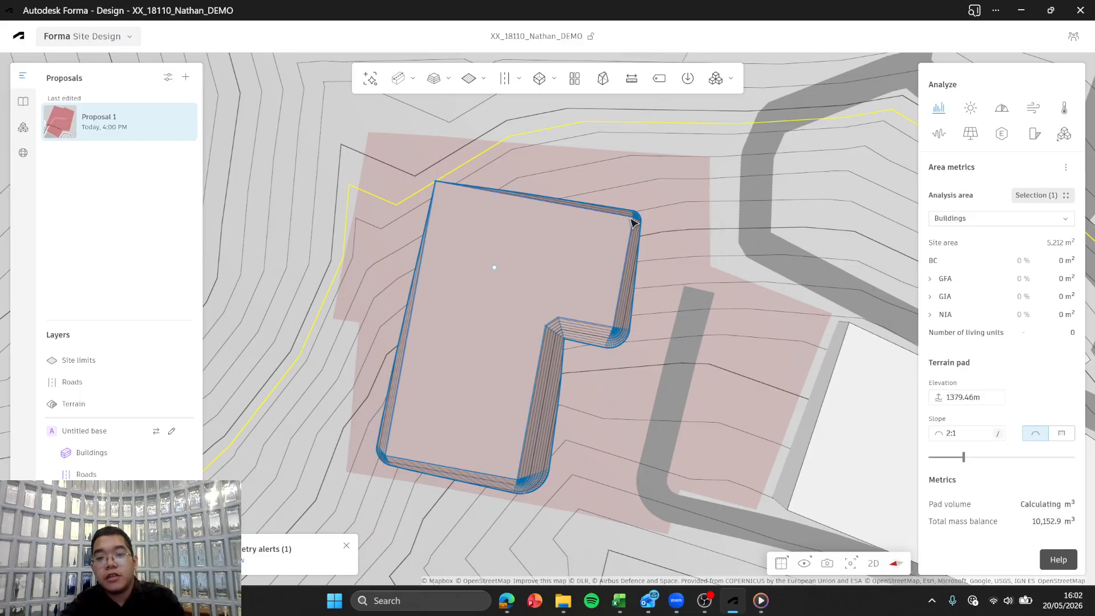
# - Lower the L-shaped terrain pad to an elevation of about 1375.76 m
pyautogui.moveTo(491, 264); pyautogui.dragTo(391, 305, button='right')
pyautogui.moveTo(665, 337); pyautogui.dragTo(702, 365, button='right')
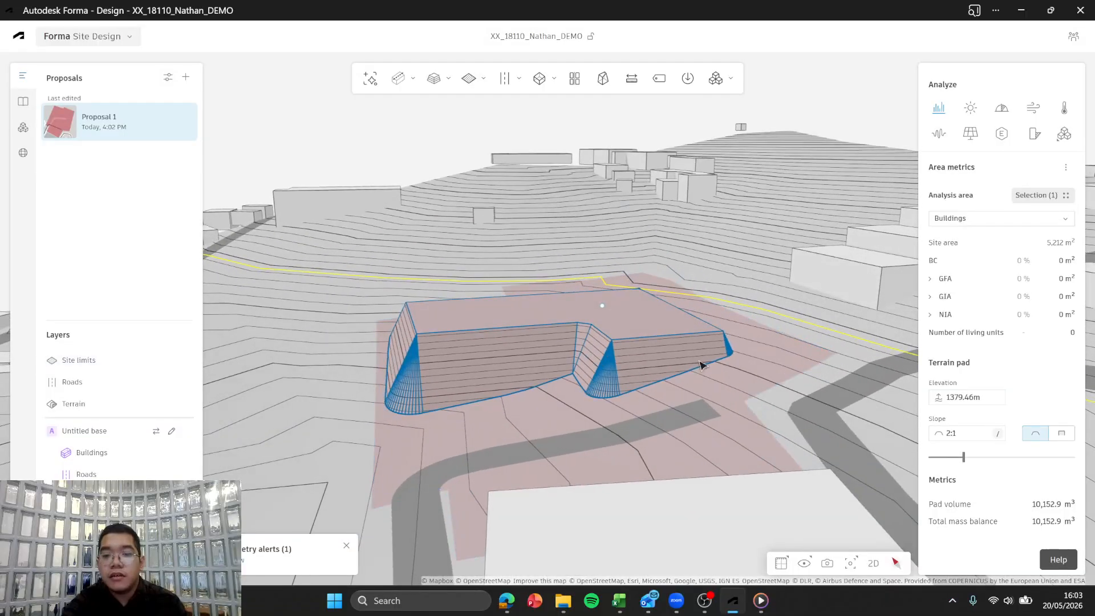
pyautogui.moveTo(624, 391); pyautogui.dragTo(593, 308, button='right')
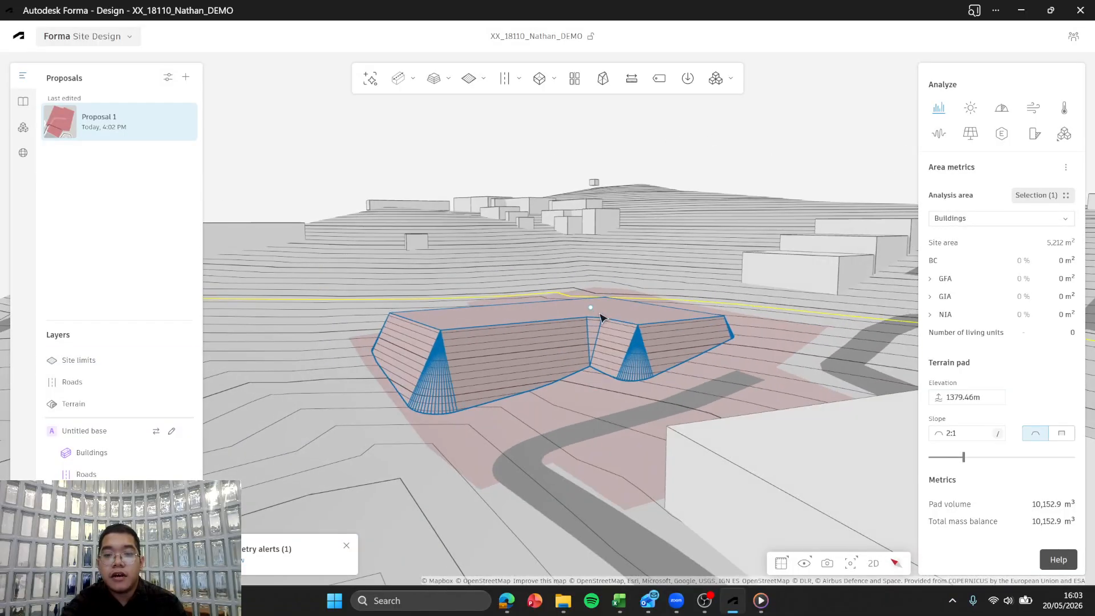
pyautogui.scroll(5, 610, 306)
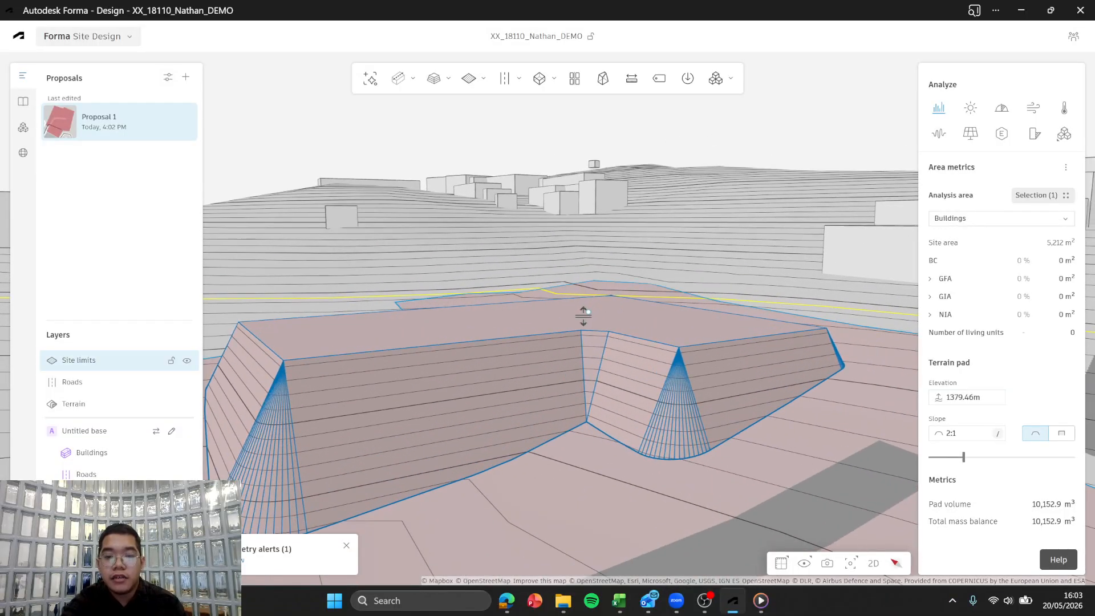
pyautogui.moveTo(585, 312); pyautogui.dragTo(600, 344)
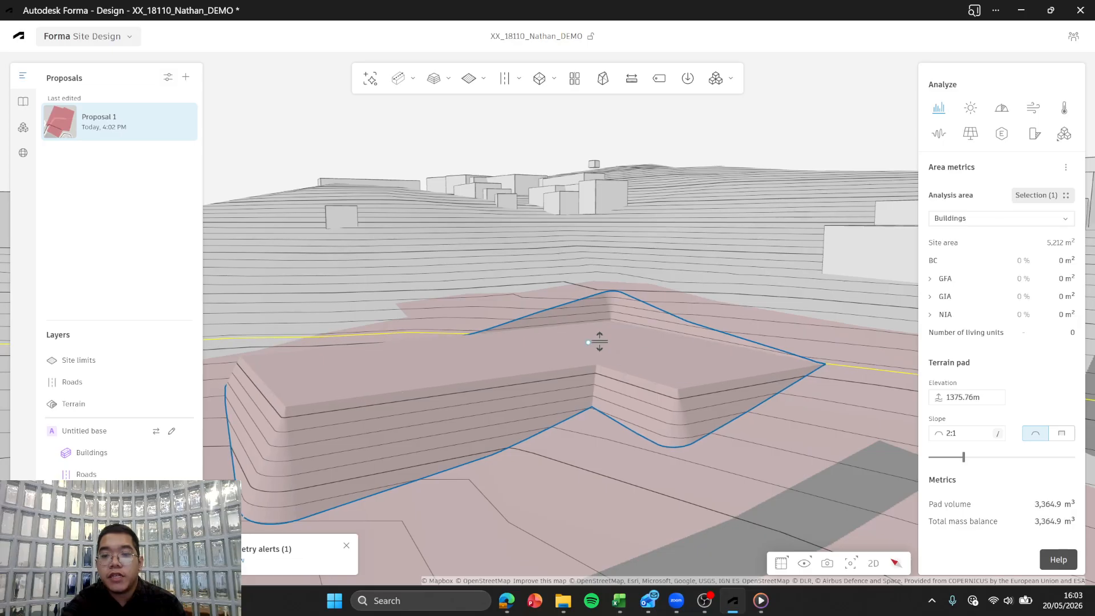
# - Set the side slope of the L-shaped terrain pad to 5:1
pyautogui.scroll(-4, 606, 349)
pyautogui.moveTo(565, 364); pyautogui.dragTo(473, 365, button='right')
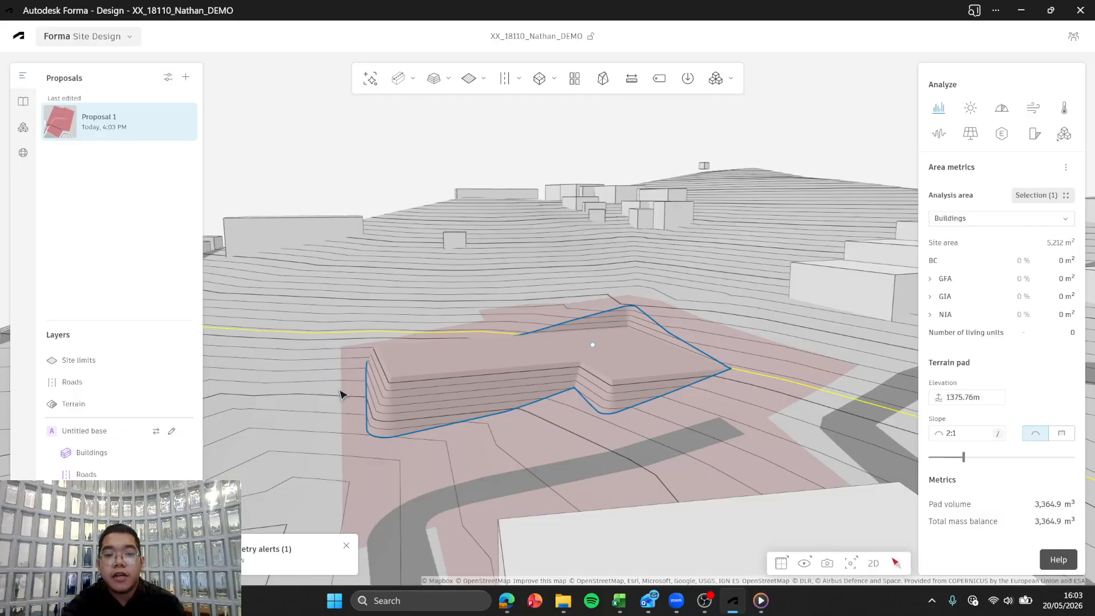
pyautogui.scroll(3, 348, 392)
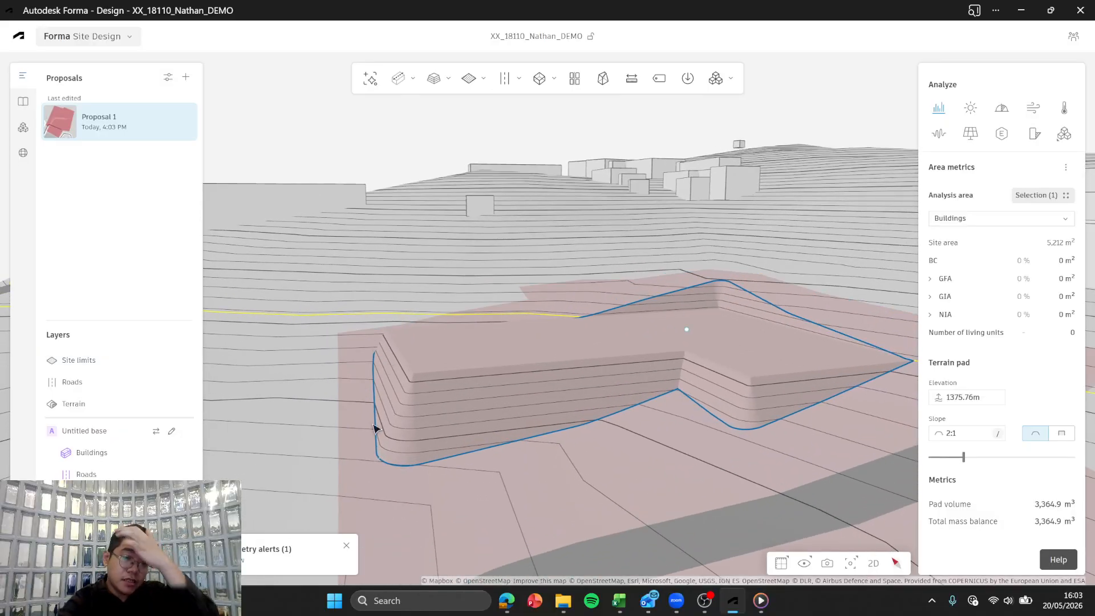
pyautogui.moveTo(701, 326); pyautogui.dragTo(789, 318, button='right')
pyautogui.moveTo(690, 307); pyautogui.dragTo(779, 291, button='right')
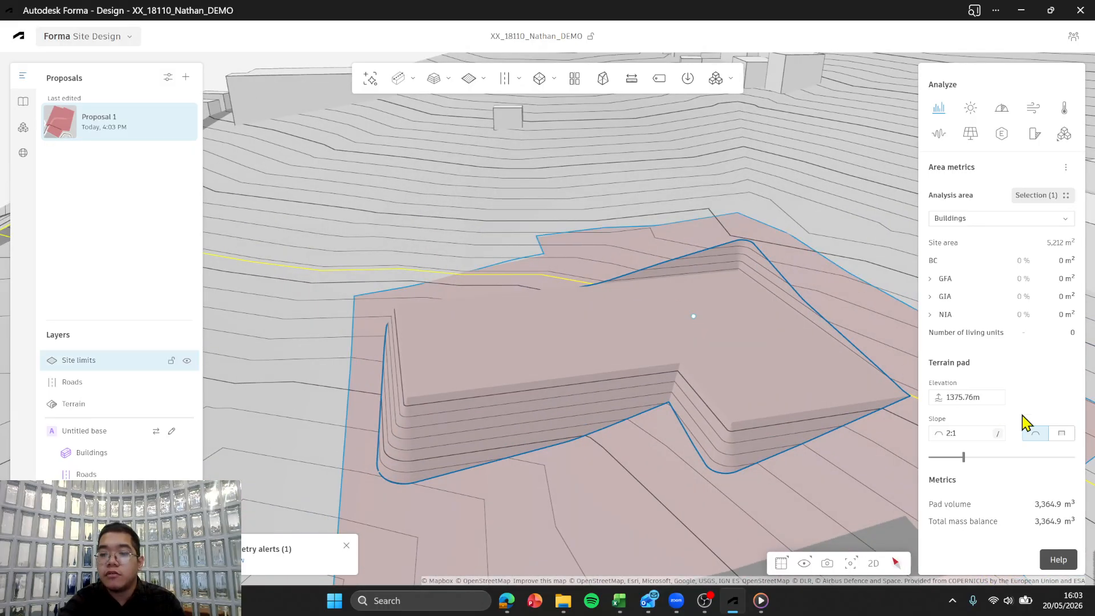
pyautogui.moveTo(833, 367); pyautogui.dragTo(640, 354, button='right')
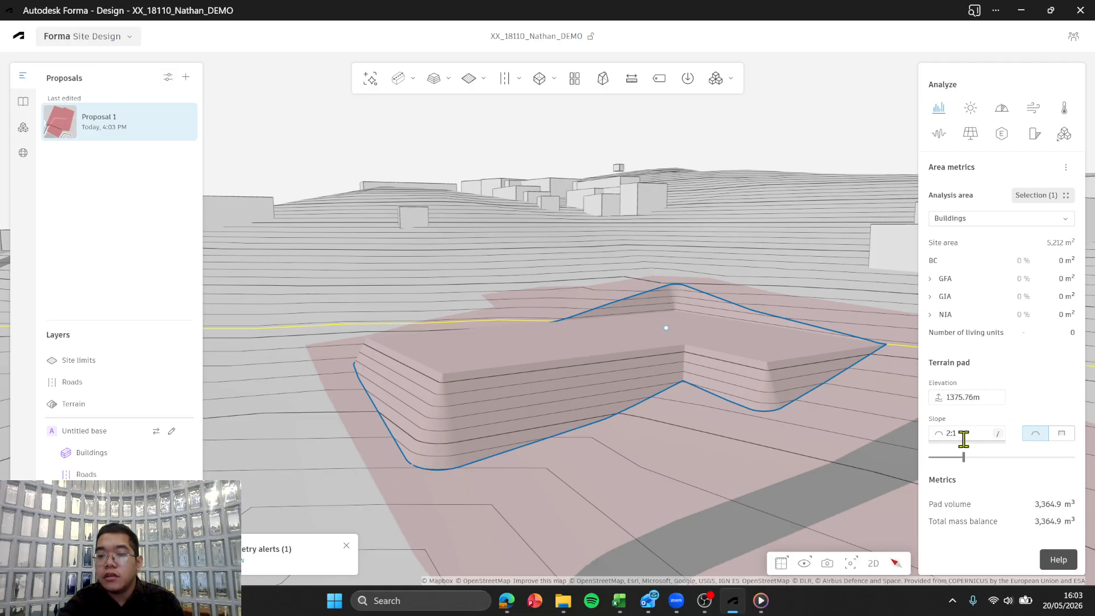
pyautogui.write('5:1')
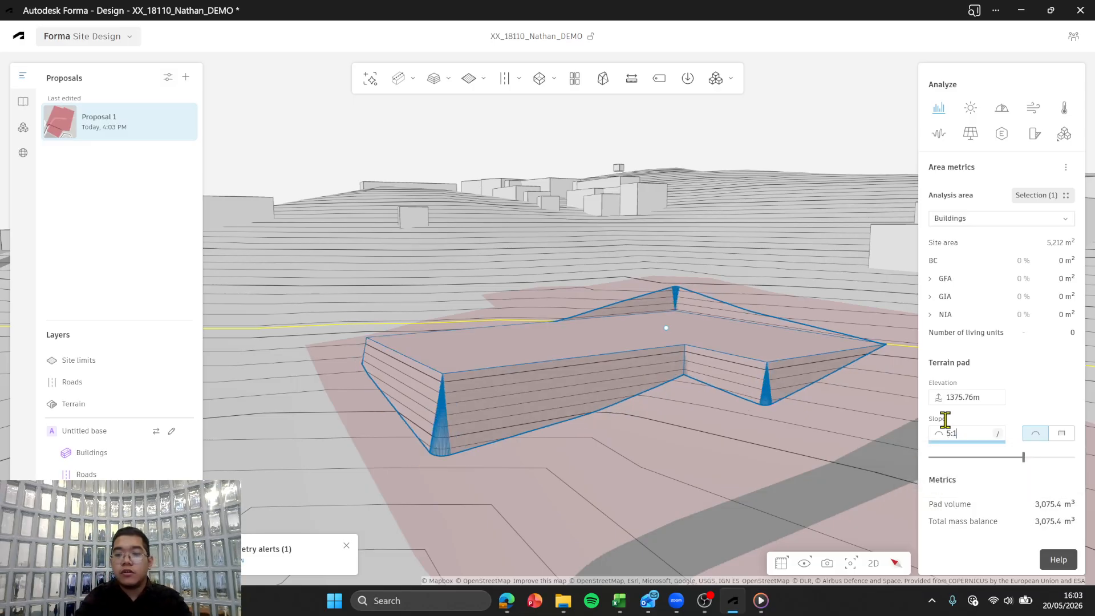
# - Set the side slope of the L-shaped terrain pad to 1:1
pyautogui.press('BackSpace')
pyautogui.press('BackSpace')
pyautogui.press('BackSpace')
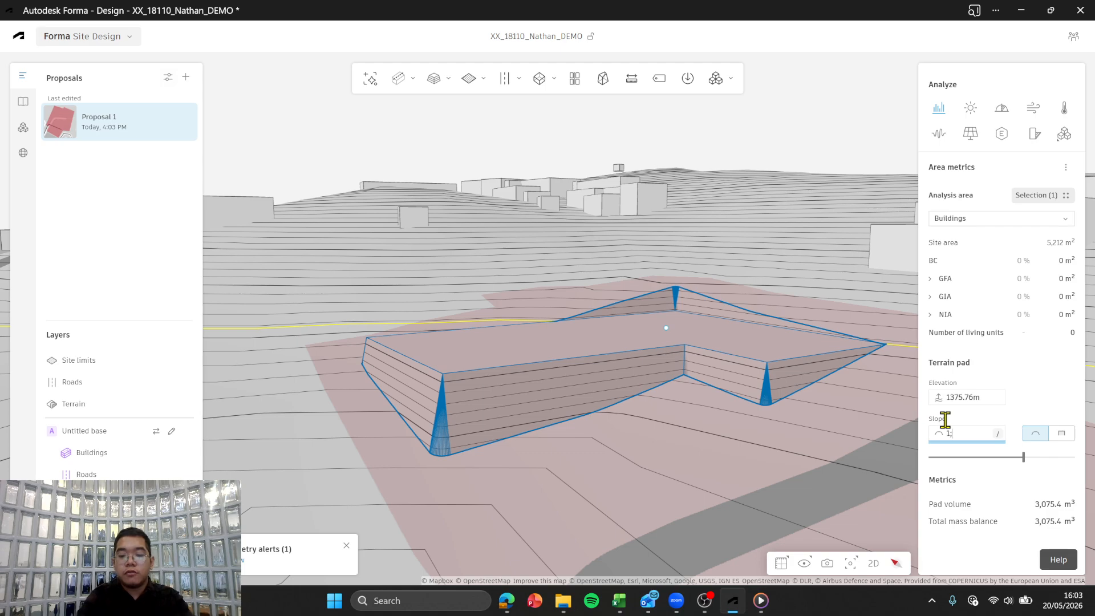
pyautogui.write('5::1')
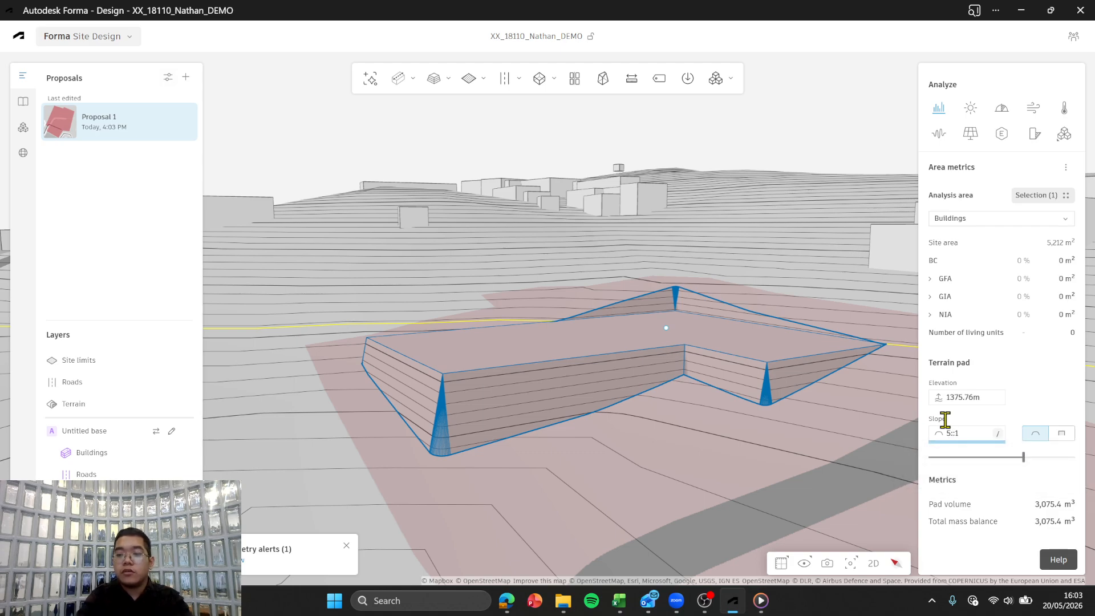
pyautogui.press('BackSpace')
pyautogui.press('BackSpace')
pyautogui.press('BackSpace')
pyautogui.press('BackSpace')
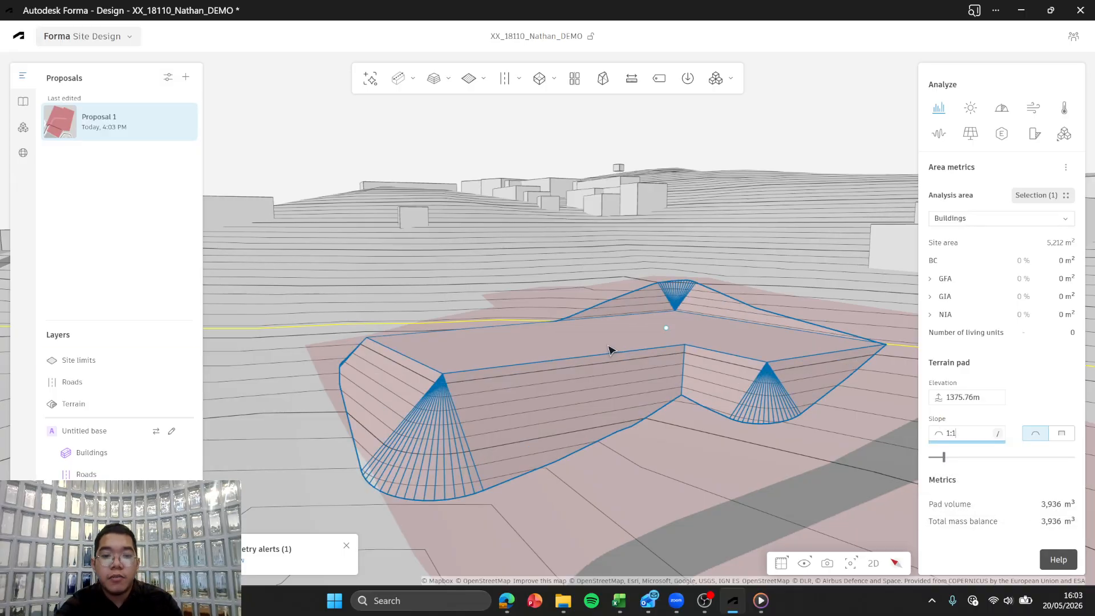
# - Switch the L-shaped pad's sloped sides to near-vertical, sharp-cornered walls with a 50:1 slope
pyautogui.moveTo(609, 347); pyautogui.dragTo(495, 324, button='right')
pyautogui.moveTo(589, 328); pyautogui.dragTo(445, 298, button='right')
pyautogui.moveTo(575, 298); pyautogui.dragTo(828, 394, button='right')
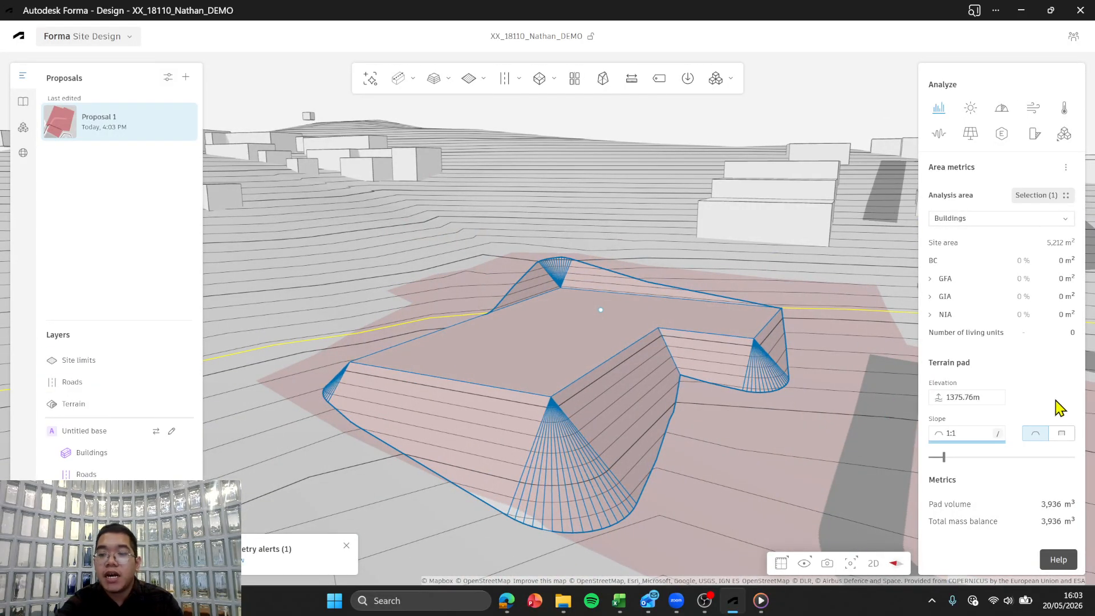
pyautogui.click(1060, 434)
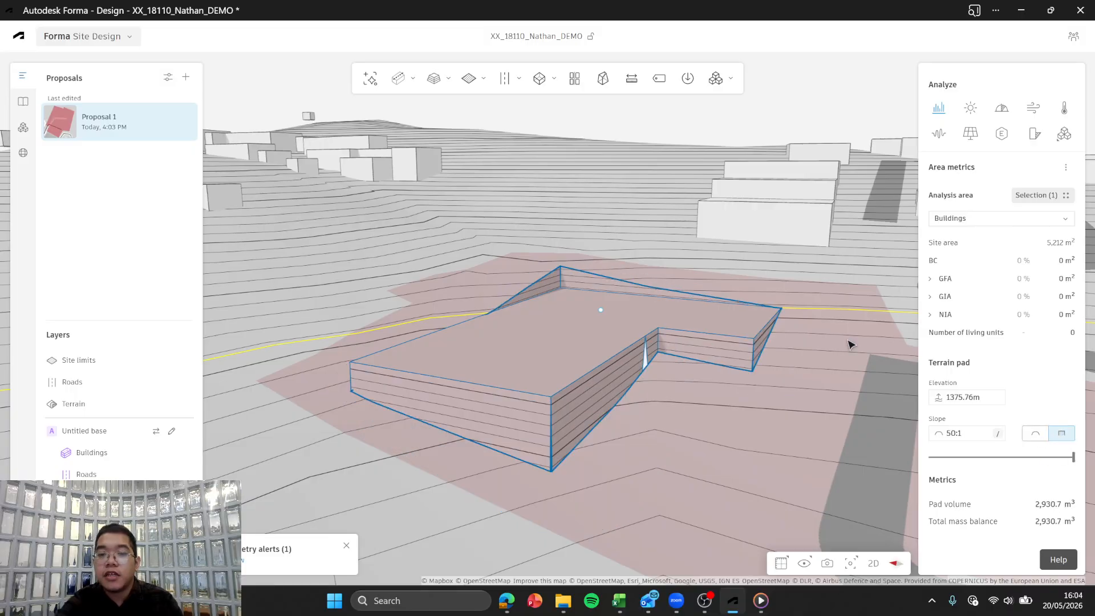
pyautogui.moveTo(850, 345); pyautogui.dragTo(812, 606, button='right')
pyautogui.click(641, 407)
pyautogui.click(718, 363)
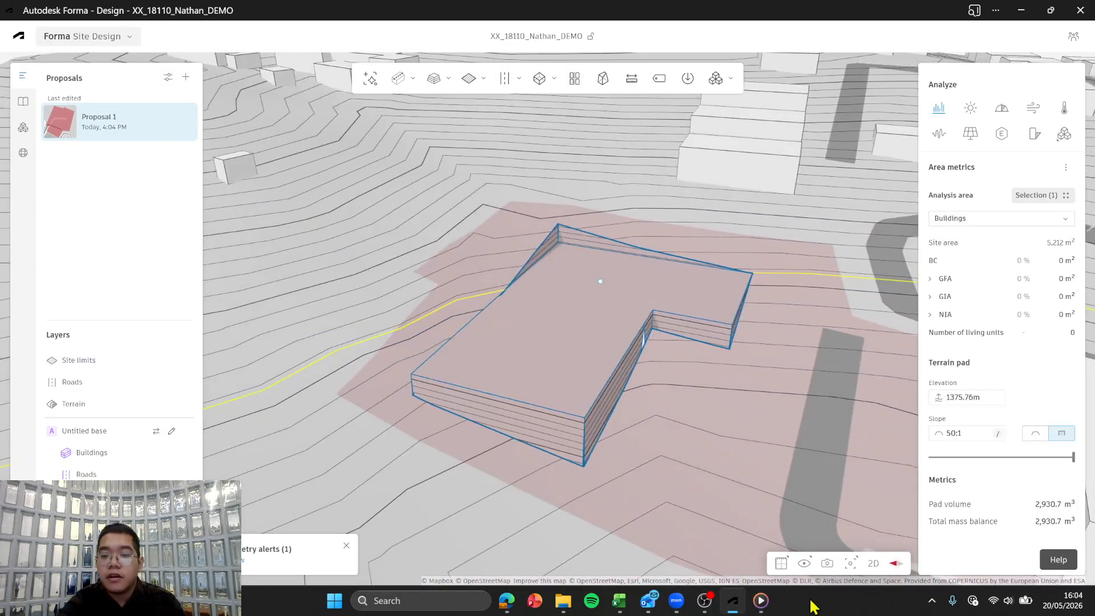
# - Set the terrain display to Map and examine from several sides how the L-shaped pad's walls meet the contours
pyautogui.click(804, 564)
pyautogui.click(776, 510)
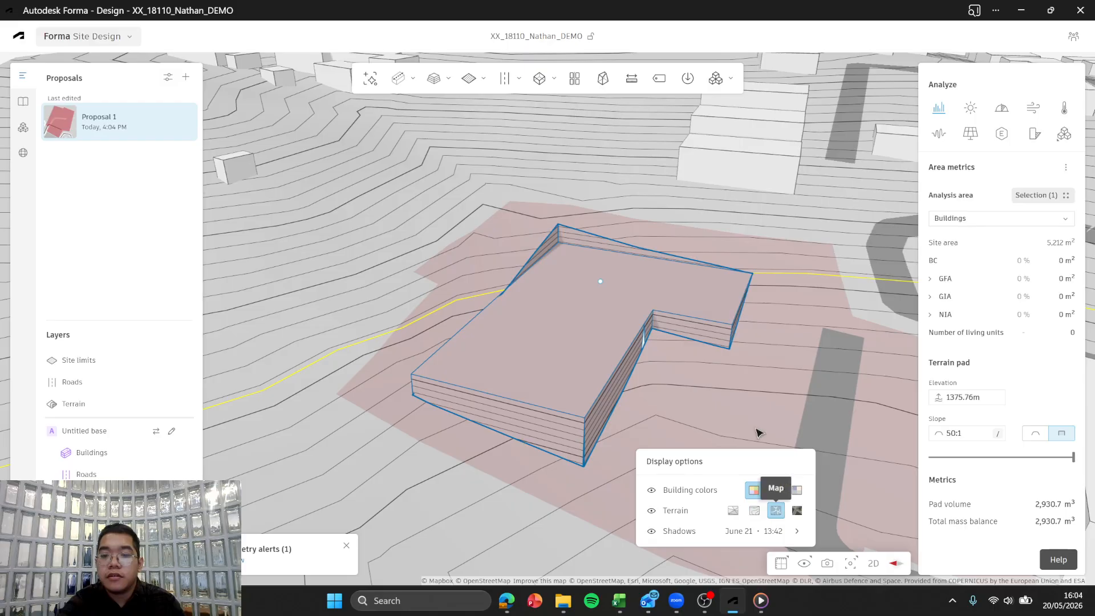
pyautogui.moveTo(775, 510); pyautogui.dragTo(581, 340, button='right')
pyautogui.moveTo(463, 264); pyautogui.dragTo(528, 299, button='right')
pyautogui.moveTo(462, 247); pyautogui.dragTo(545, 290, button='middle')
pyautogui.scroll(2, 539, 301)
pyautogui.moveTo(575, 341); pyautogui.dragTo(504, 171, button='middle')
pyautogui.moveTo(559, 273); pyautogui.dragTo(581, 249, button='right')
pyautogui.moveTo(582, 249); pyautogui.dragTo(613, 299, button='middle')
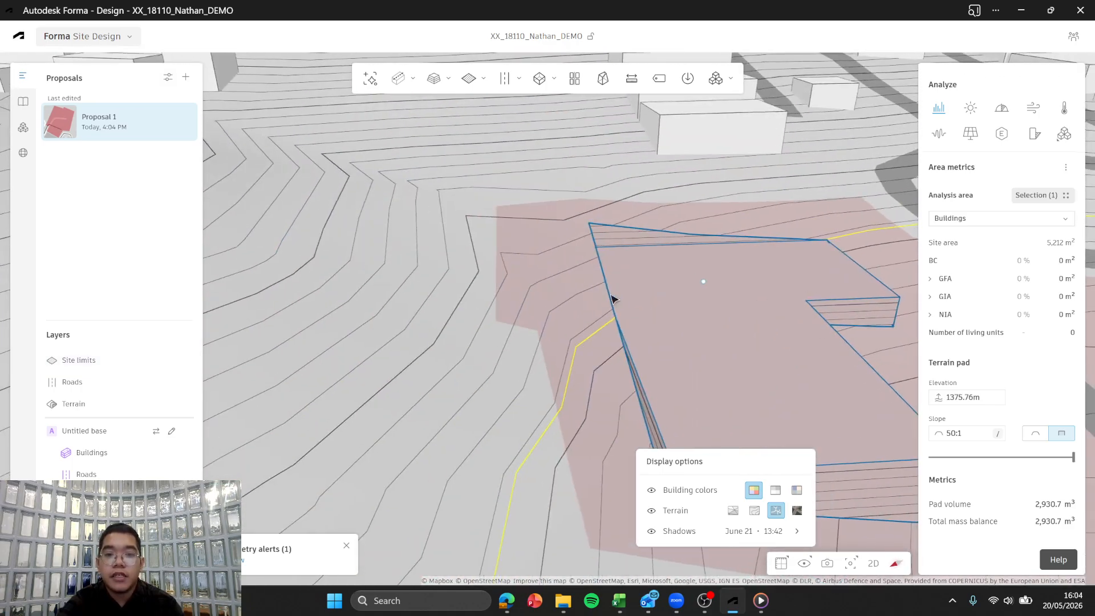
pyautogui.moveTo(613, 298); pyautogui.dragTo(665, 313, button='right')
pyautogui.moveTo(664, 313); pyautogui.dragTo(491, 361, button='middle')
pyautogui.moveTo(491, 362); pyautogui.dragTo(583, 186, button='right')
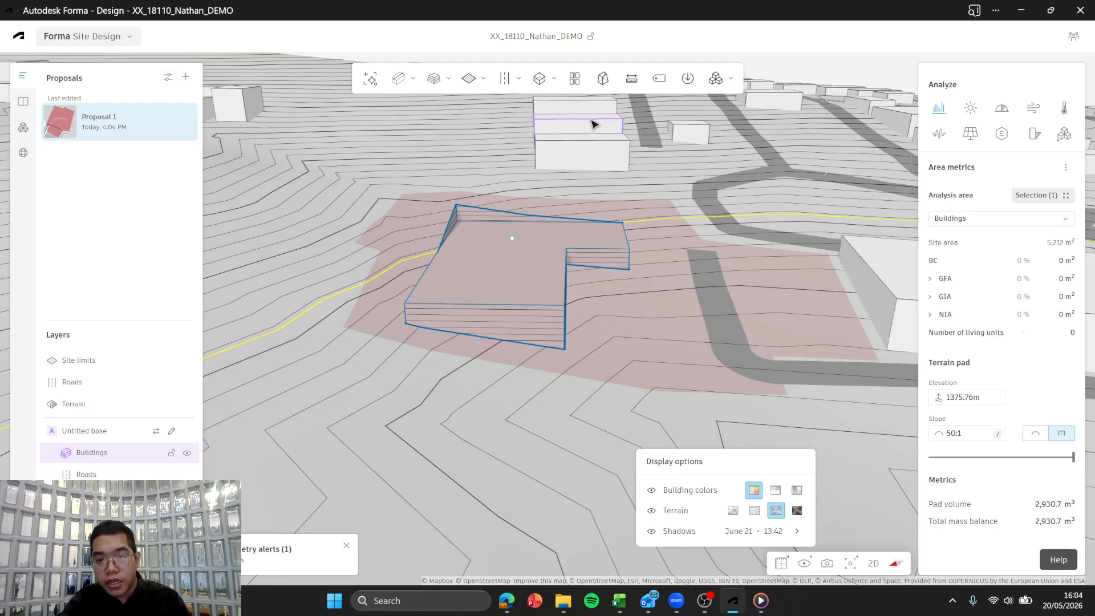
# - Start a second terrain pad between the new road and the neighbouring building, with a first edge about 35 m long alongside the road
pyautogui.doubleClick(678, 254)
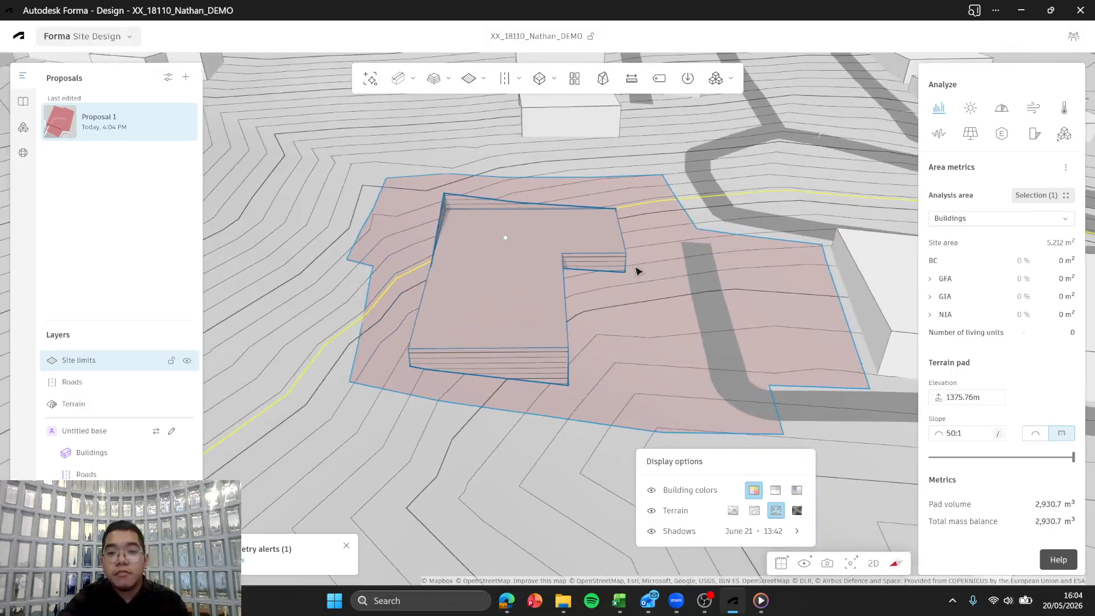
pyautogui.moveTo(638, 271); pyautogui.dragTo(673, 294, button='right')
pyautogui.scroll(2, 612, 289)
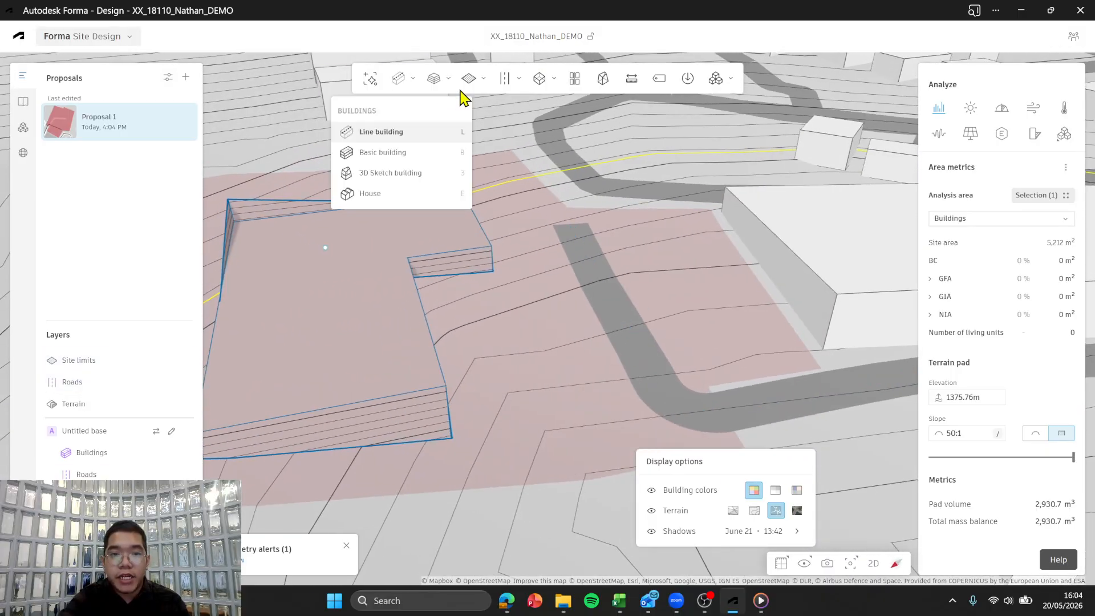
pyautogui.moveTo(461, 91)
pyautogui.click(432, 140)
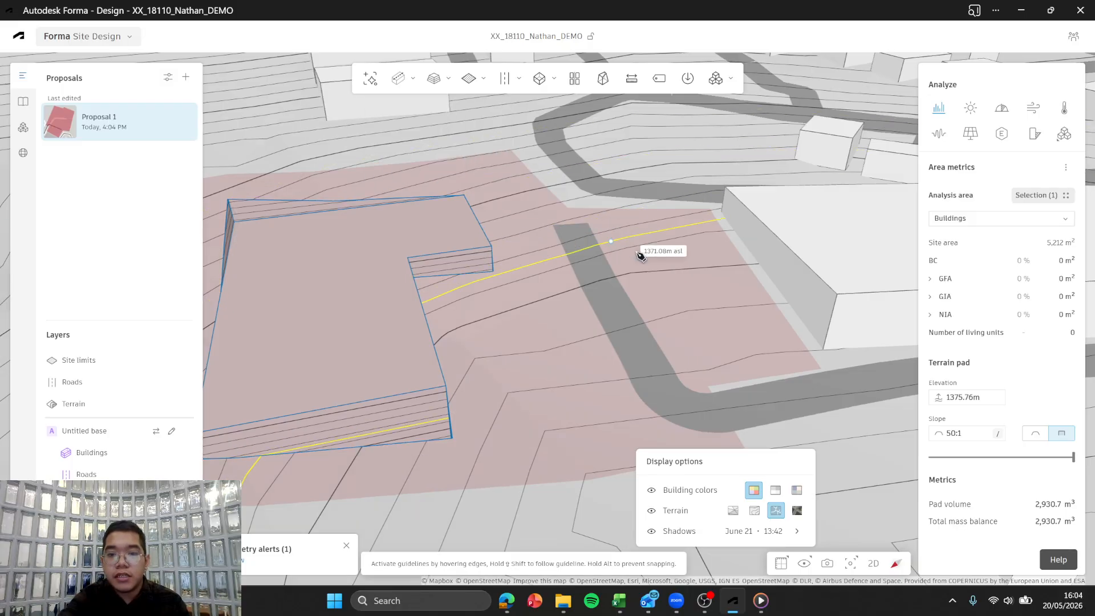
pyautogui.moveTo(639, 255); pyautogui.dragTo(628, 285, button='right')
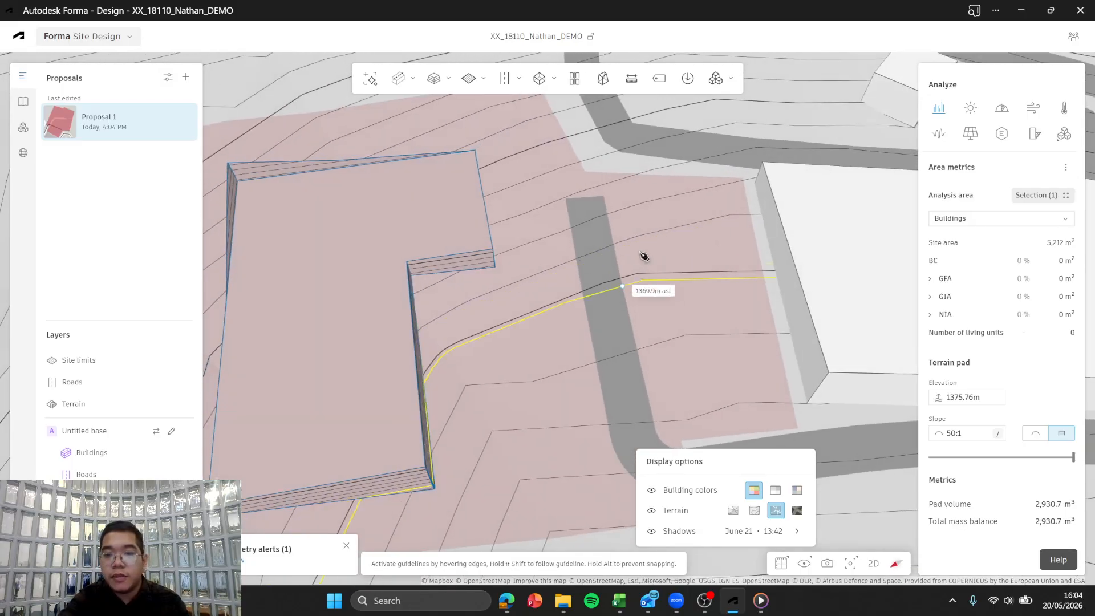
pyautogui.click(622, 205)
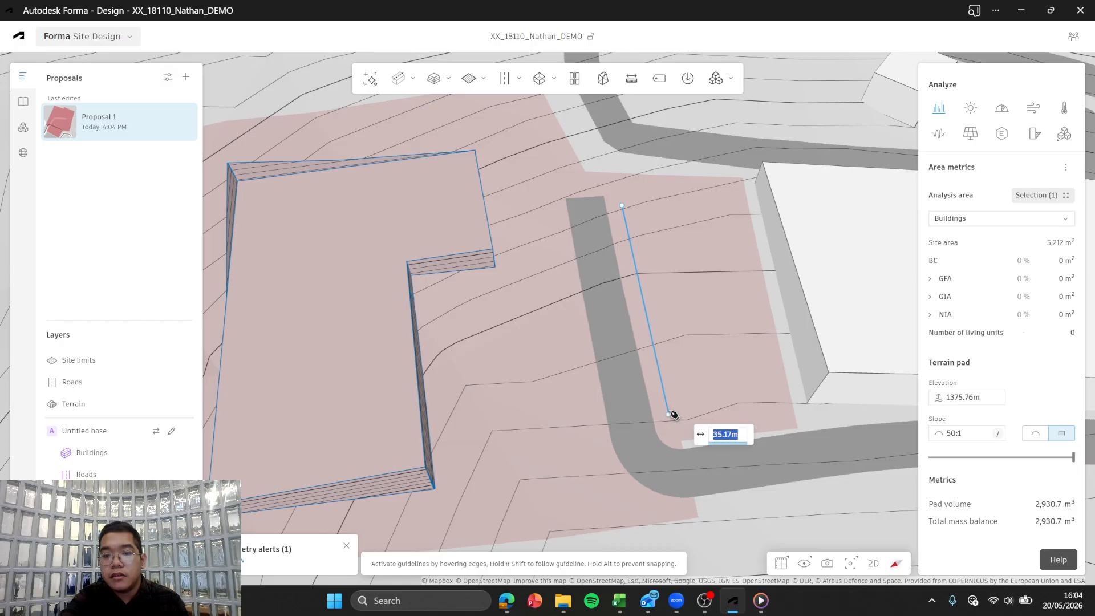
pyautogui.click(669, 414)
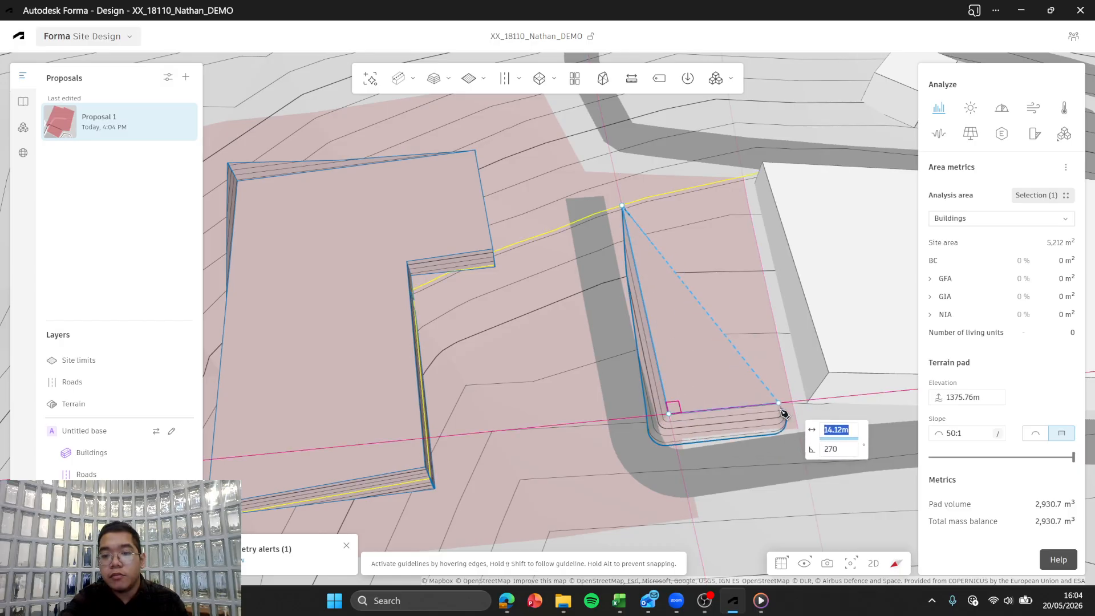
# - Add an edge about 14 m long at a right angle and complete the second terrain pad as a roughly rectangular shape
pyautogui.click(780, 405)
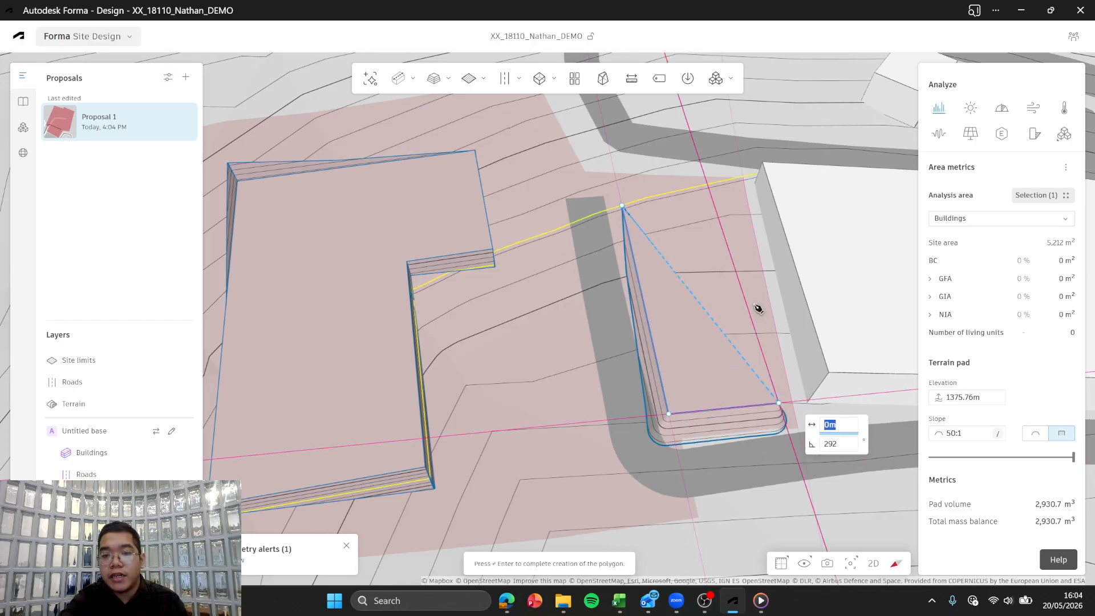
pyautogui.click(733, 203)
pyautogui.press('Return')
# - Reshape the new road by shifting its bend, corner and uphill vertices away from the second terrain pad, towards the L-shaped pad
pyautogui.moveTo(707, 304); pyautogui.dragTo(620, 369, button='right')
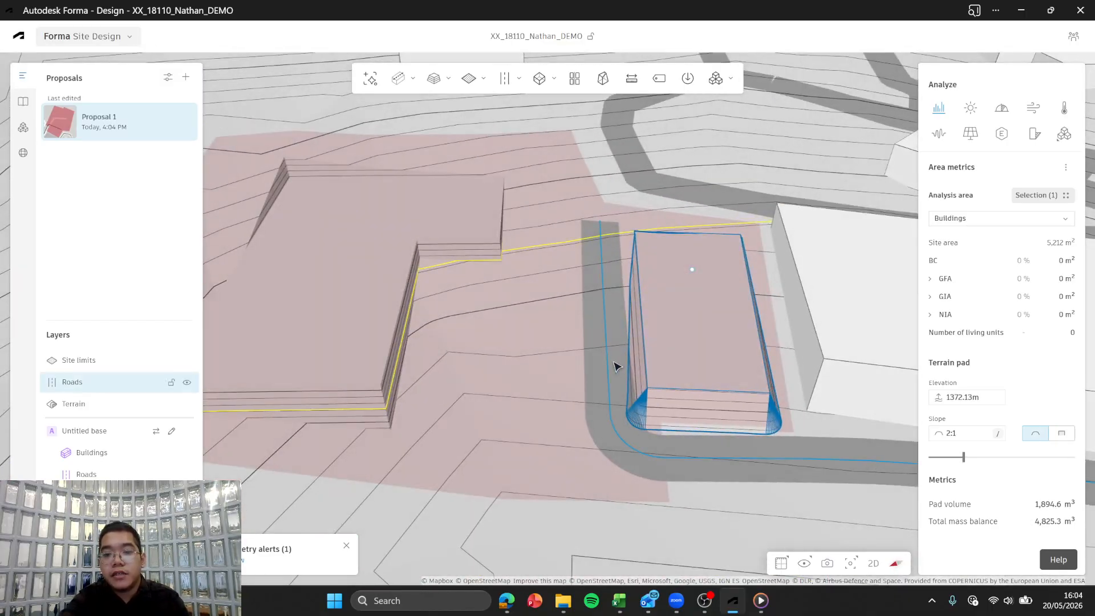
pyautogui.click(617, 420)
pyautogui.doubleClick(612, 418)
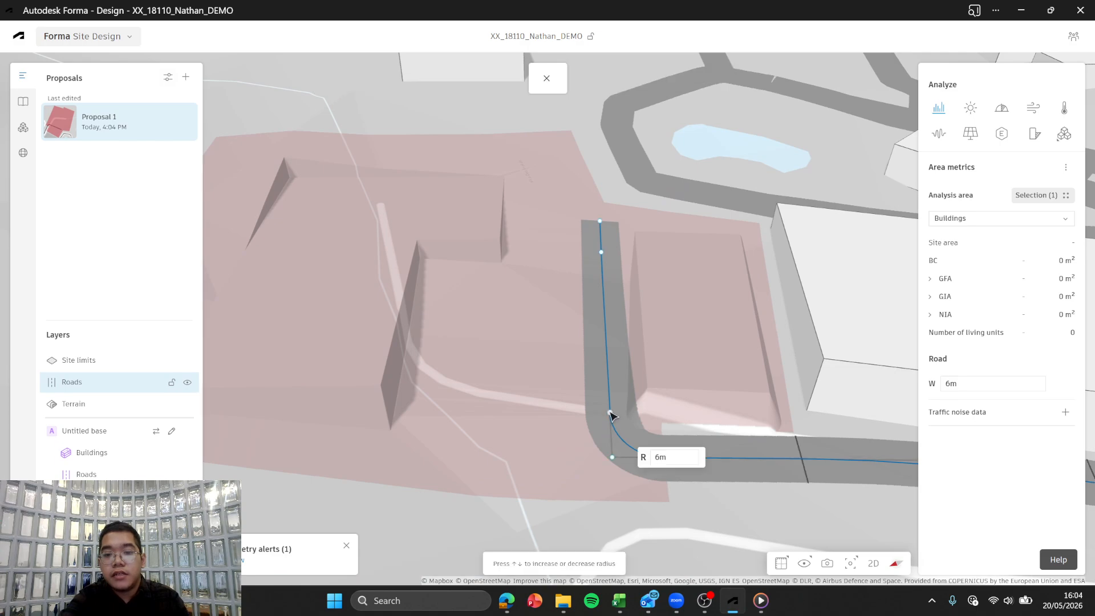
pyautogui.moveTo(611, 419); pyautogui.dragTo(575, 408)
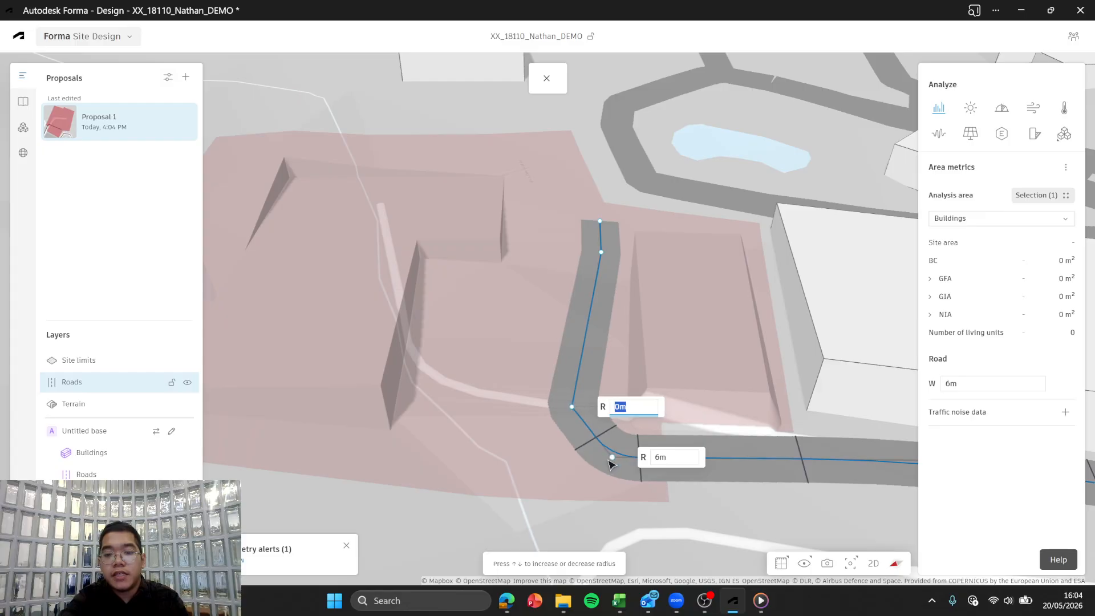
pyautogui.moveTo(613, 457); pyautogui.dragTo(550, 454)
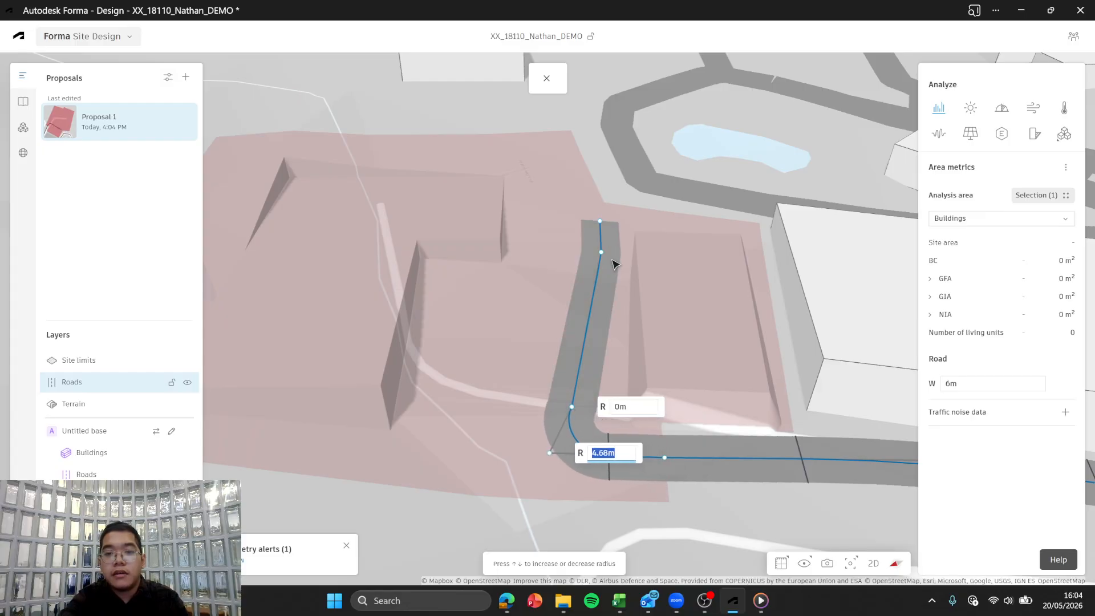
pyautogui.moveTo(601, 252); pyautogui.dragTo(588, 220)
pyautogui.press('Escape')
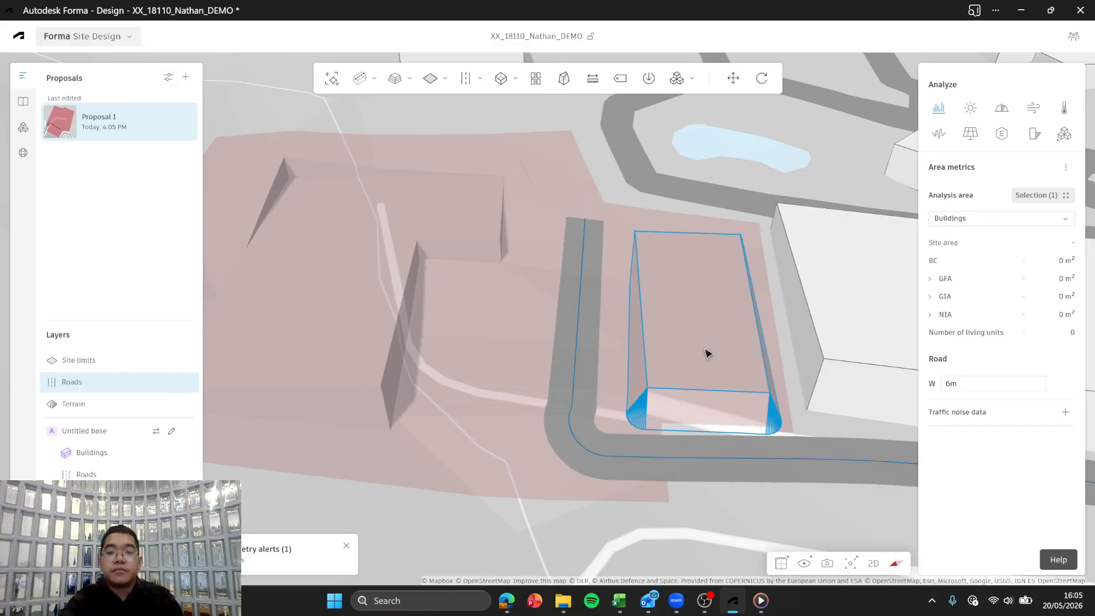
# - Select the second terrain pad and examine how it sits beside the reshaped road and the L-shaped pad
pyautogui.moveTo(707, 351); pyautogui.dragTo(734, 280, button='right')
pyautogui.scroll(2, 736, 275)
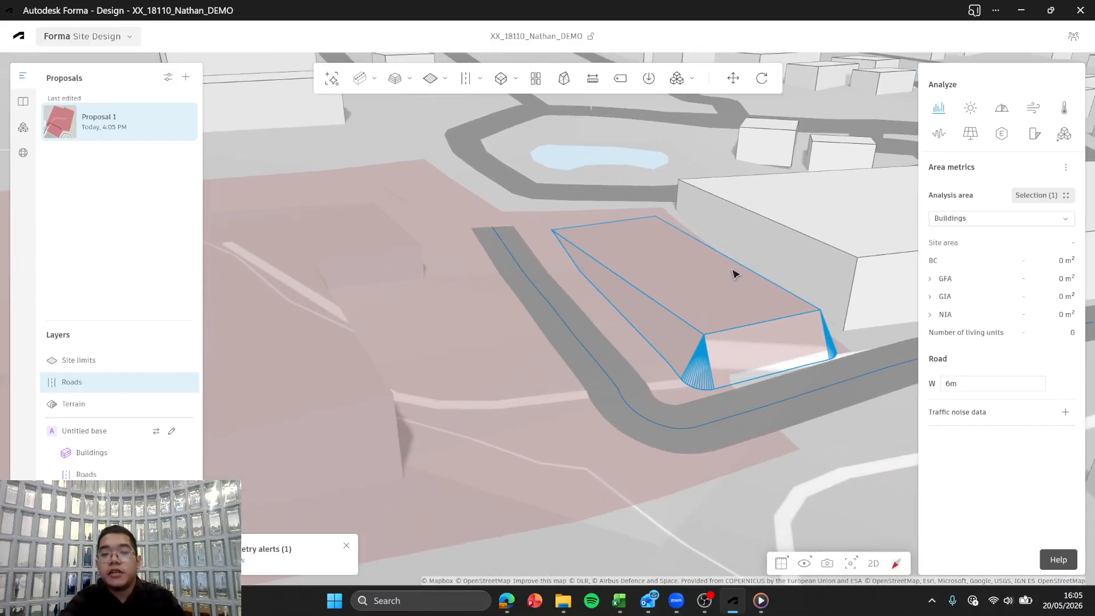
pyautogui.click(711, 282)
pyautogui.moveTo(591, 264); pyautogui.dragTo(707, 364, button='right')
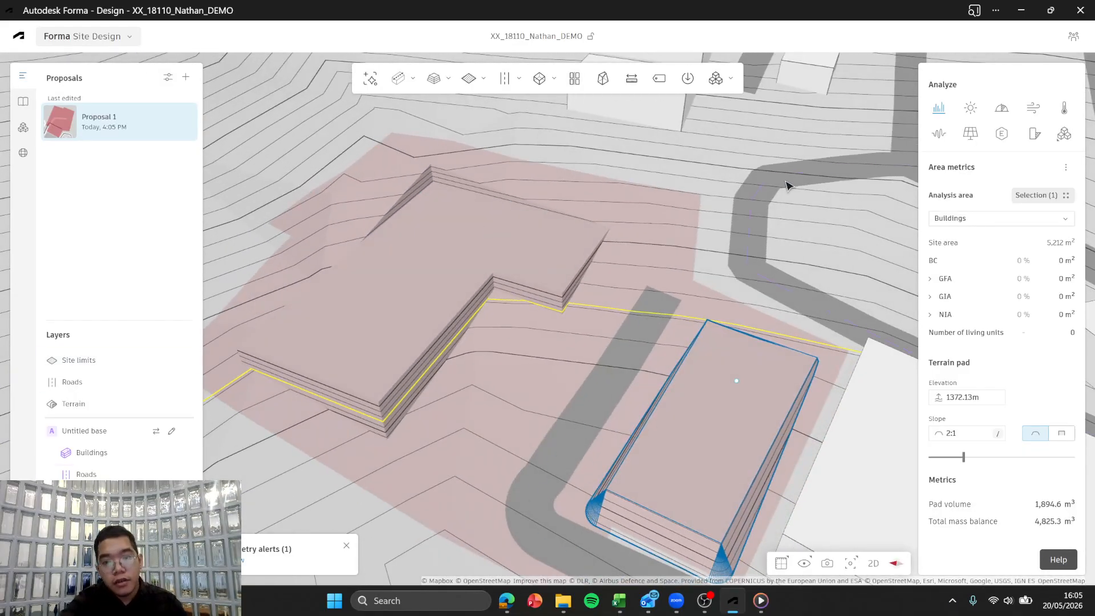
pyautogui.moveTo(593, 224); pyautogui.dragTo(524, 165, button='right')
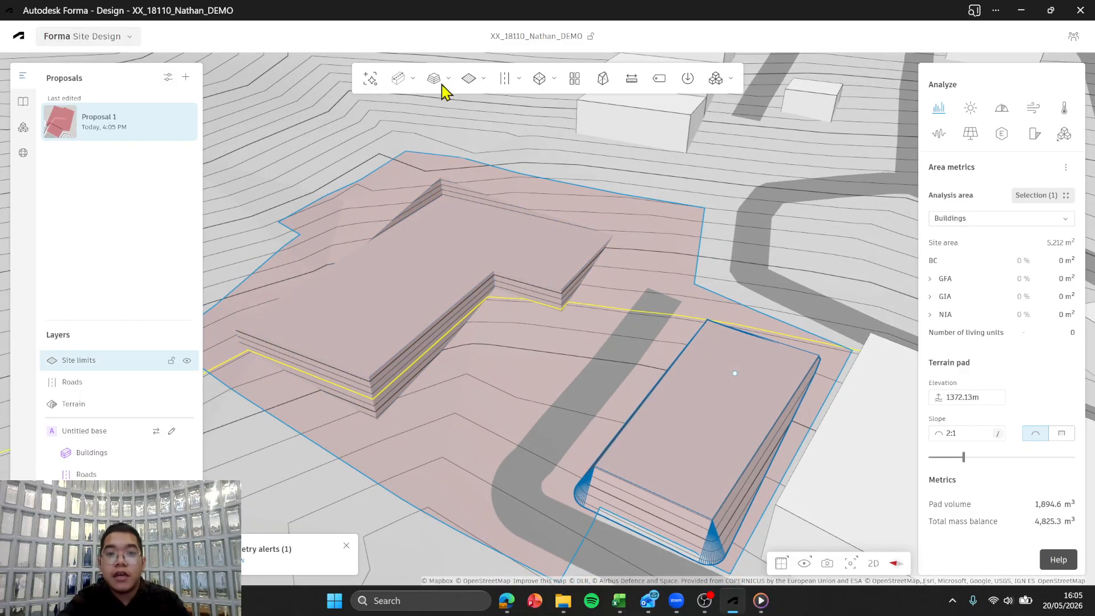
# - Compare the pad volume and total mass balance of the L-shaped terrain pad and the second terrain pad beside the road
pyautogui.moveTo(515, 238); pyautogui.dragTo(531, 177, button='right')
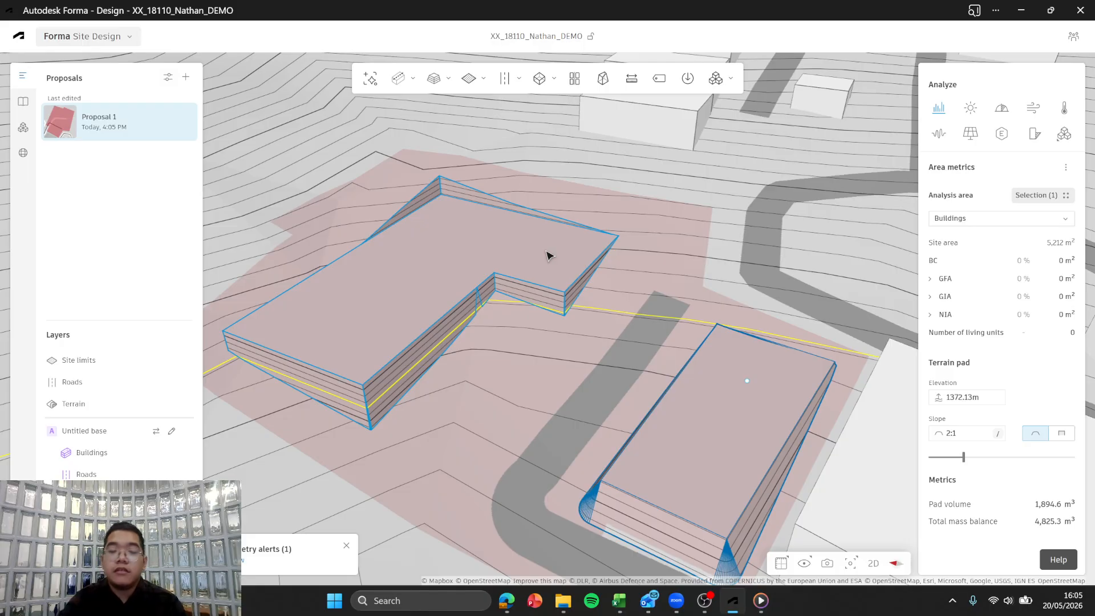
pyautogui.click(656, 194)
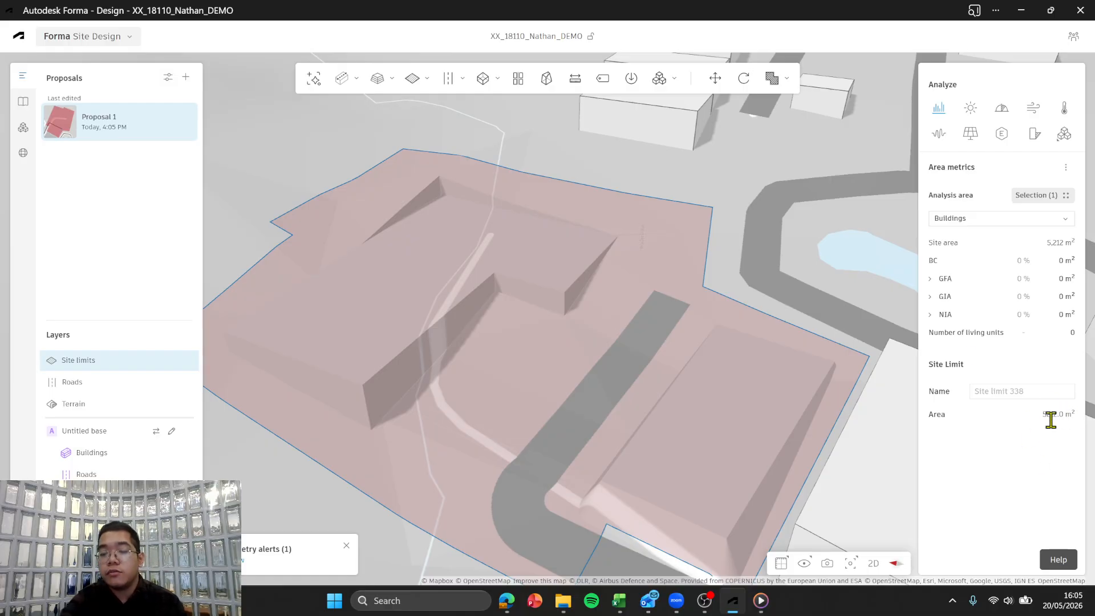
pyautogui.click(482, 238)
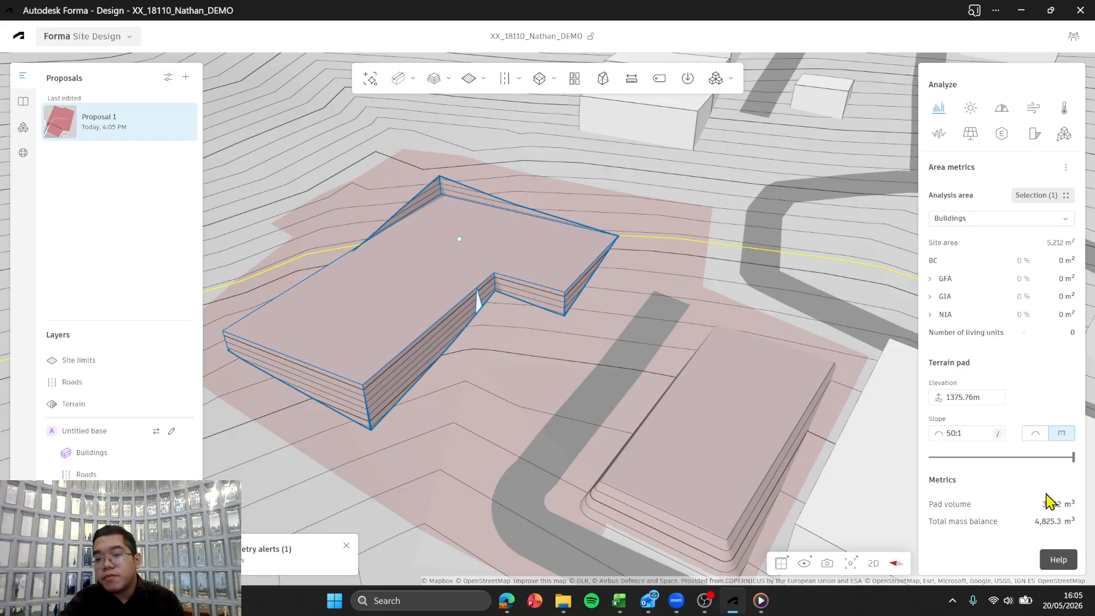
pyautogui.moveTo(942, 509)
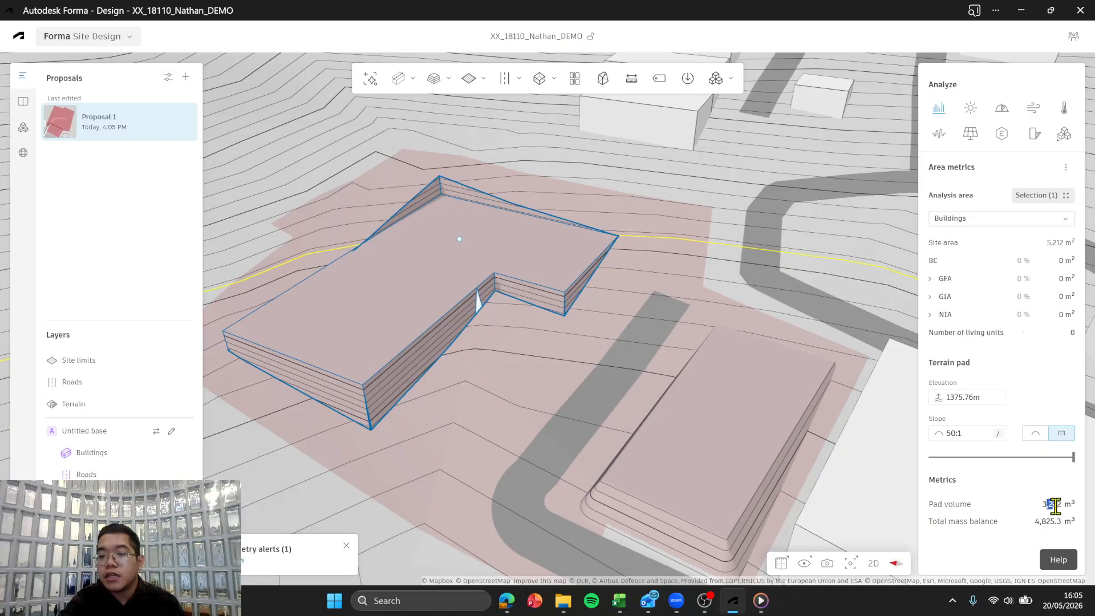
pyautogui.moveTo(1059, 506); pyautogui.dragTo(1047, 509)
pyautogui.click(494, 226)
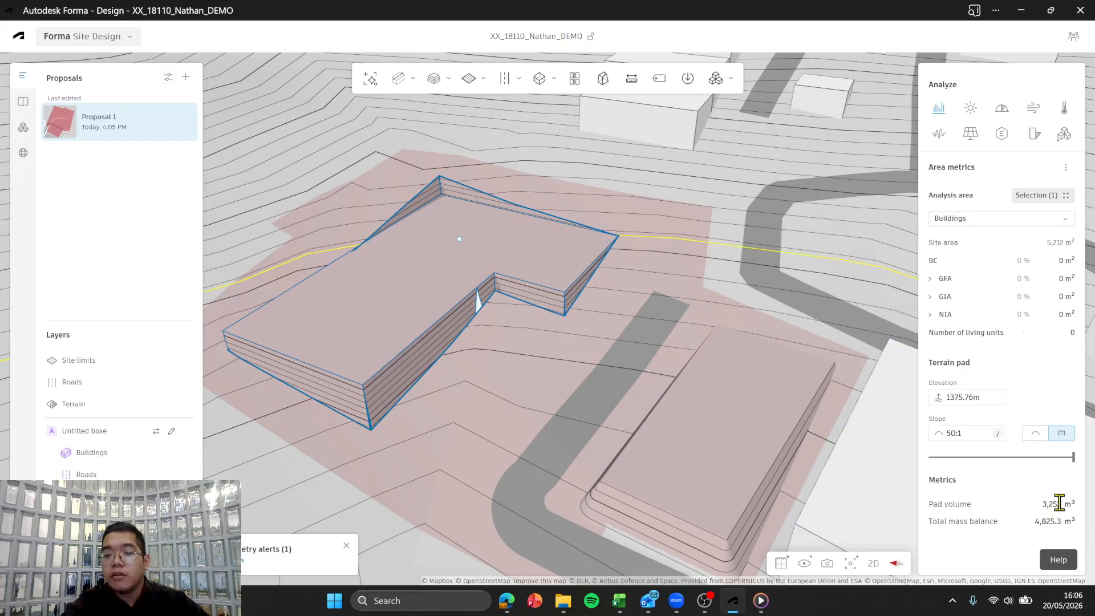
pyautogui.click(730, 406)
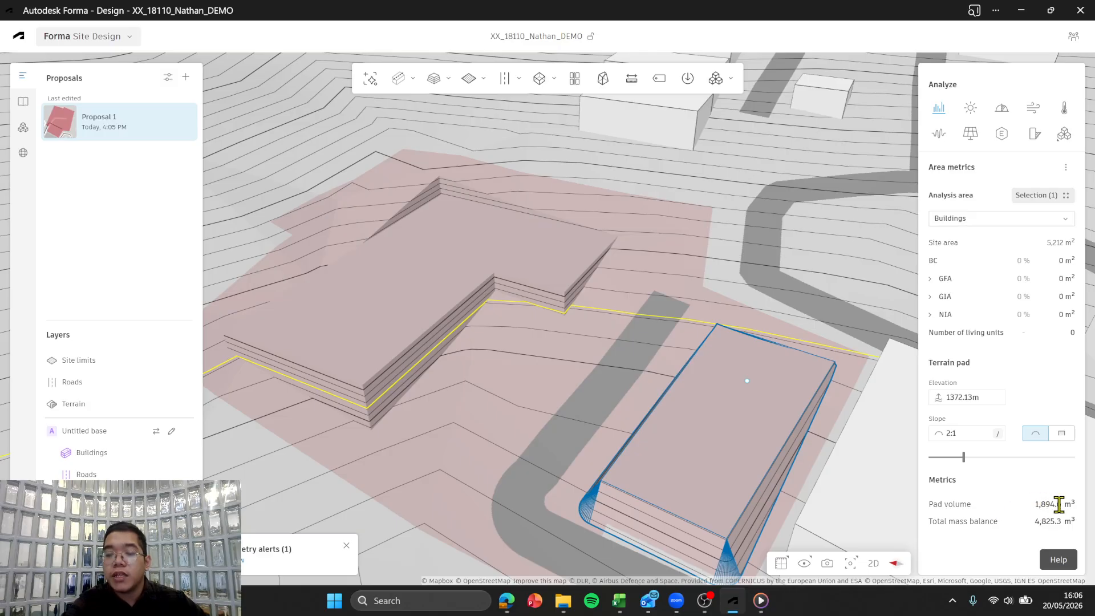
pyautogui.click(574, 196)
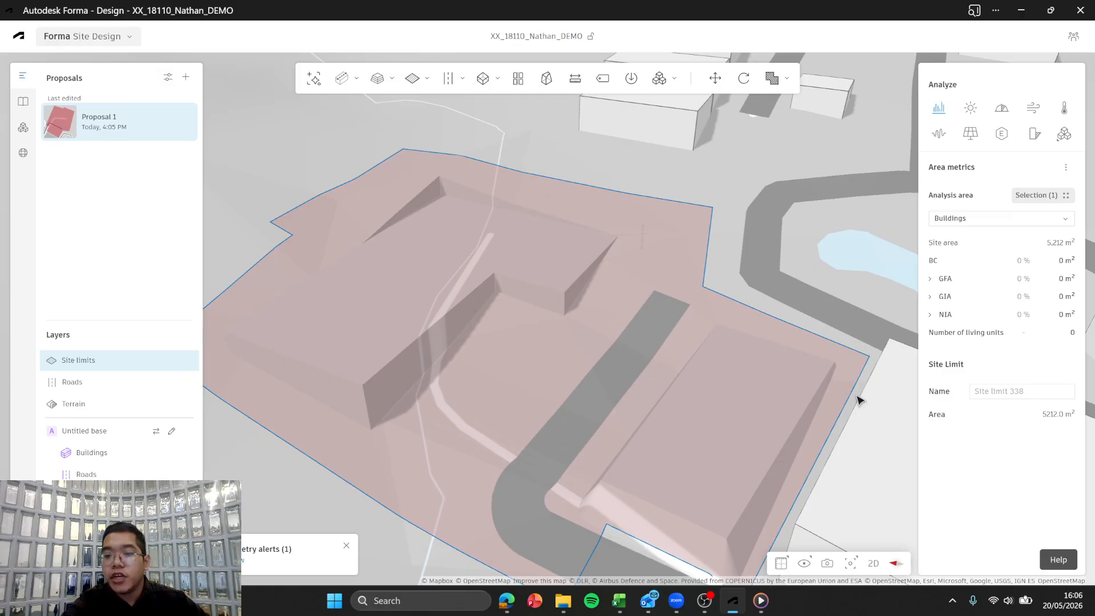
pyautogui.click(789, 426)
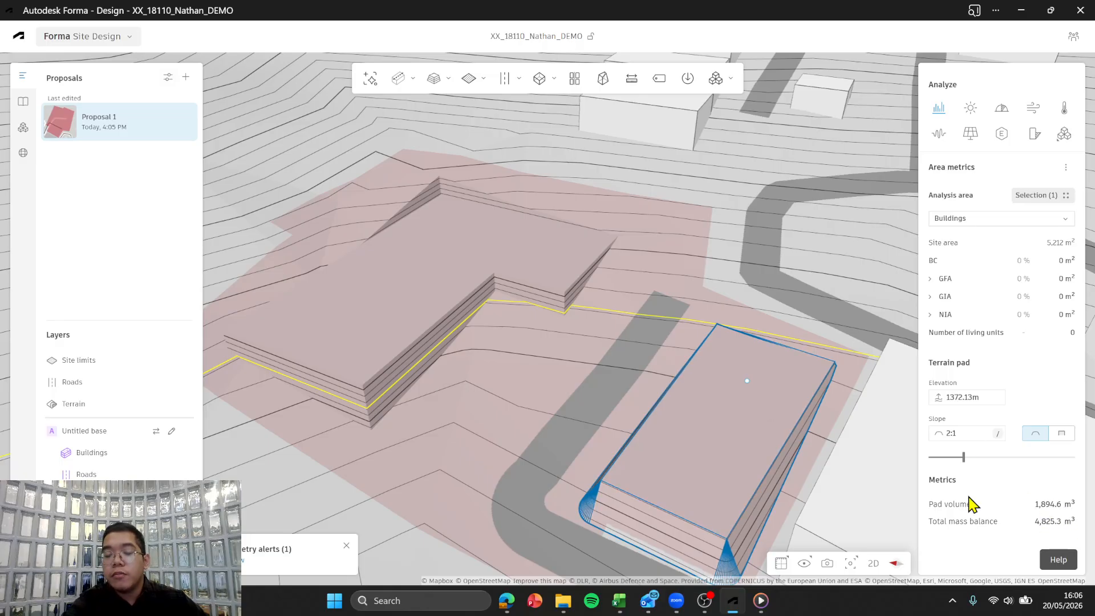
# - Try lowering the second terrain pad to an elevation of 1360.36 m, and undo the change
pyautogui.moveTo(655, 433)
pyautogui.mouseDown(button='right')
pyautogui.moveTo(746, 423)
pyautogui.moveTo(654, 454)
pyautogui.moveTo(659, 423)
pyautogui.mouseUp(button='right')
pyautogui.moveTo(667, 340); pyautogui.dragTo(692, 340, button='right')
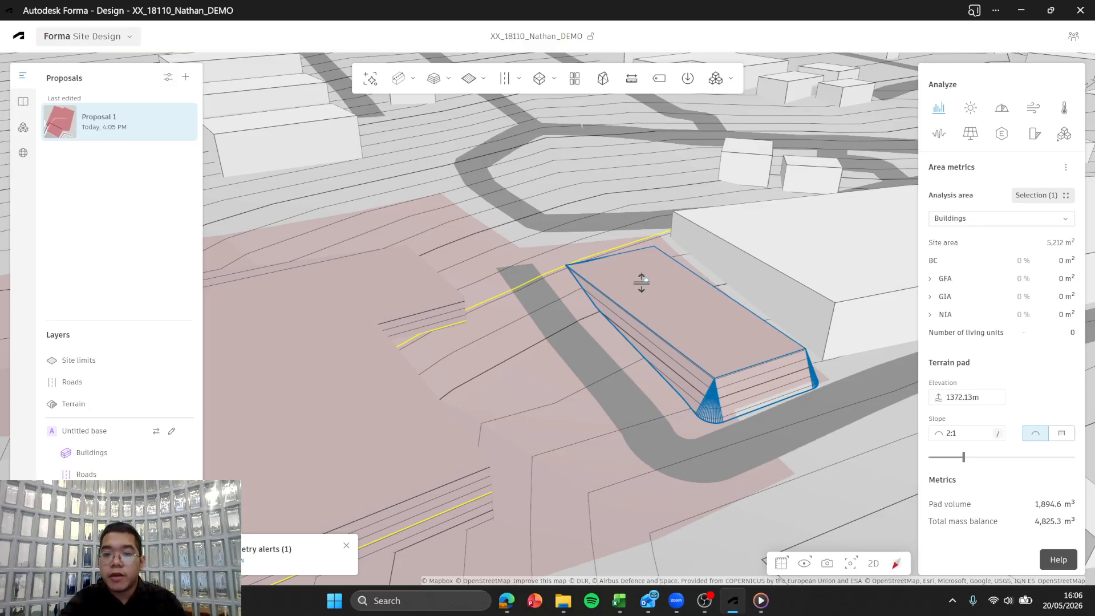
pyautogui.moveTo(643, 281); pyautogui.dragTo(645, 349)
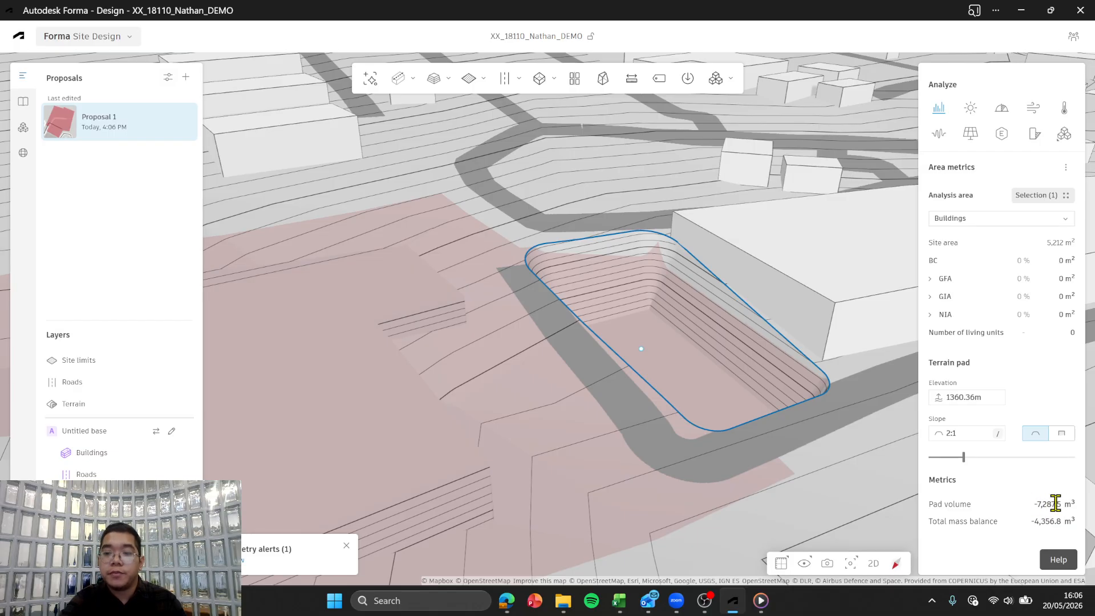
pyautogui.hotkey('ctrl', 'z')
pyautogui.click(665, 298)
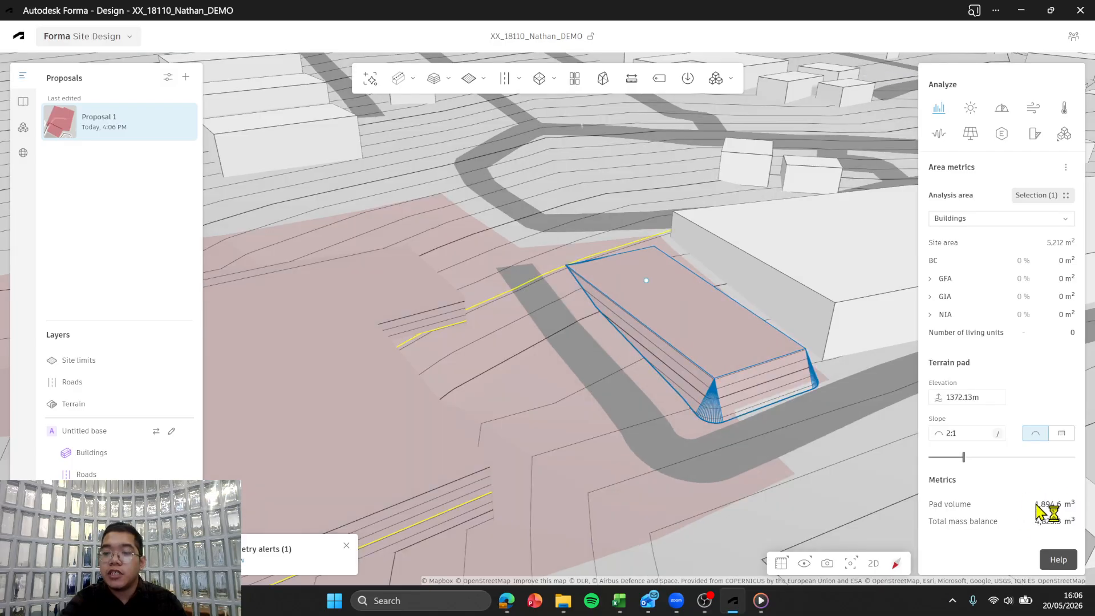
# - Select the L-shaped terrain pad and examine how both pads and the road sit on the slope within the site limit
pyautogui.moveTo(851, 383); pyautogui.dragTo(638, 375, button='right')
pyautogui.moveTo(638, 375); pyautogui.dragTo(718, 380, button='middle')
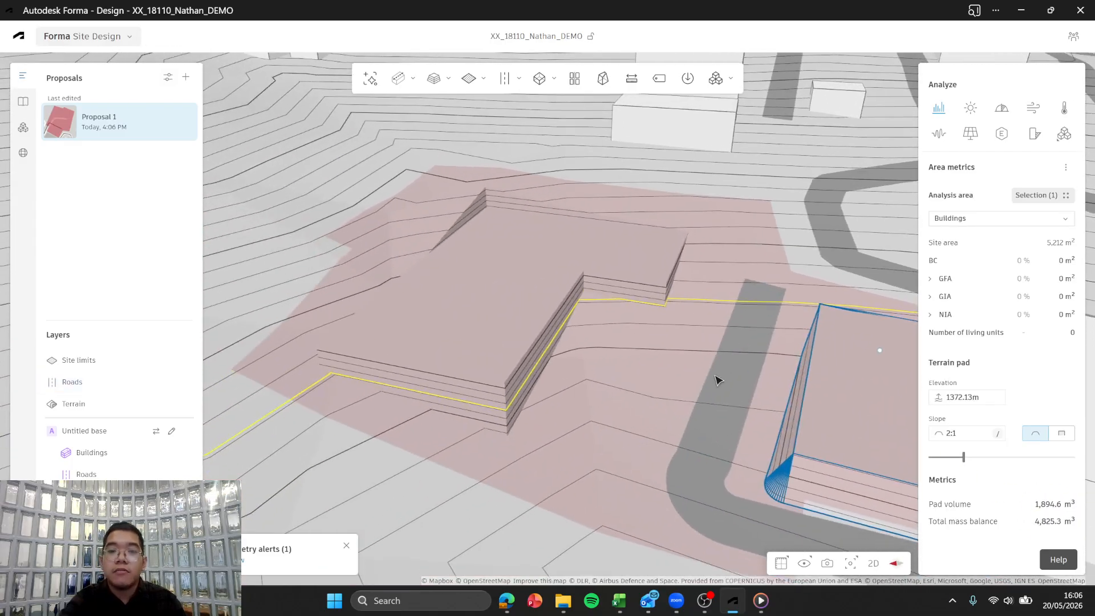
pyautogui.moveTo(715, 376); pyautogui.dragTo(685, 373, button='right')
pyautogui.moveTo(675, 369); pyautogui.dragTo(631, 328, button='middle')
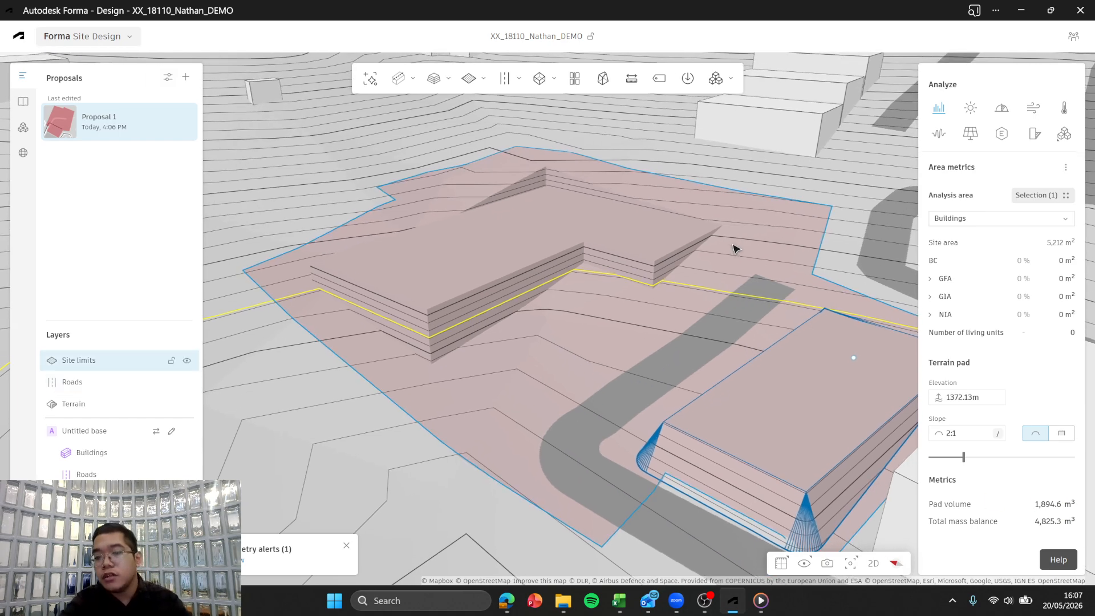
pyautogui.moveTo(743, 224); pyautogui.dragTo(742, 238, button='right')
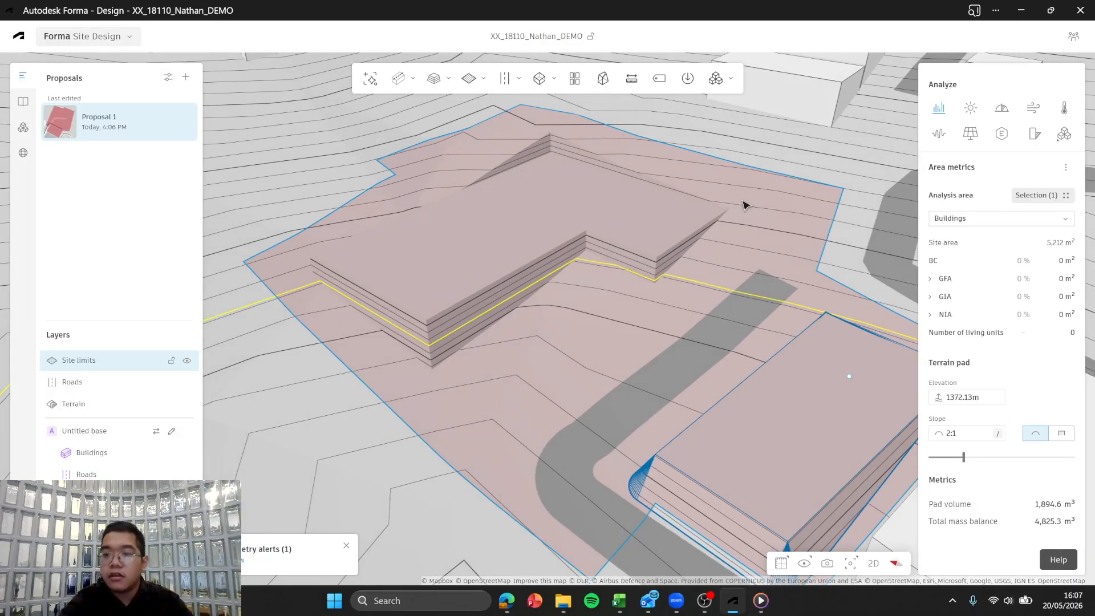
pyautogui.click(539, 291)
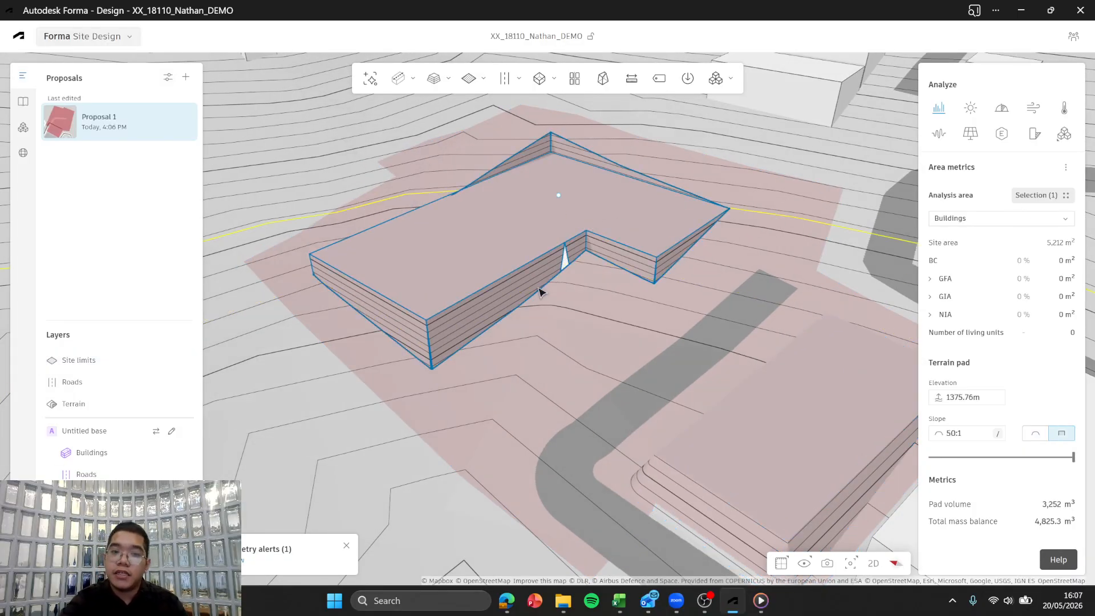
pyautogui.moveTo(568, 295); pyautogui.dragTo(582, 294, button='right')
pyautogui.moveTo(584, 296)
pyautogui.mouseDown(button='middle')
pyautogui.moveTo(575, 308)
pyautogui.moveTo(565, 299)
pyautogui.mouseUp(button='middle')
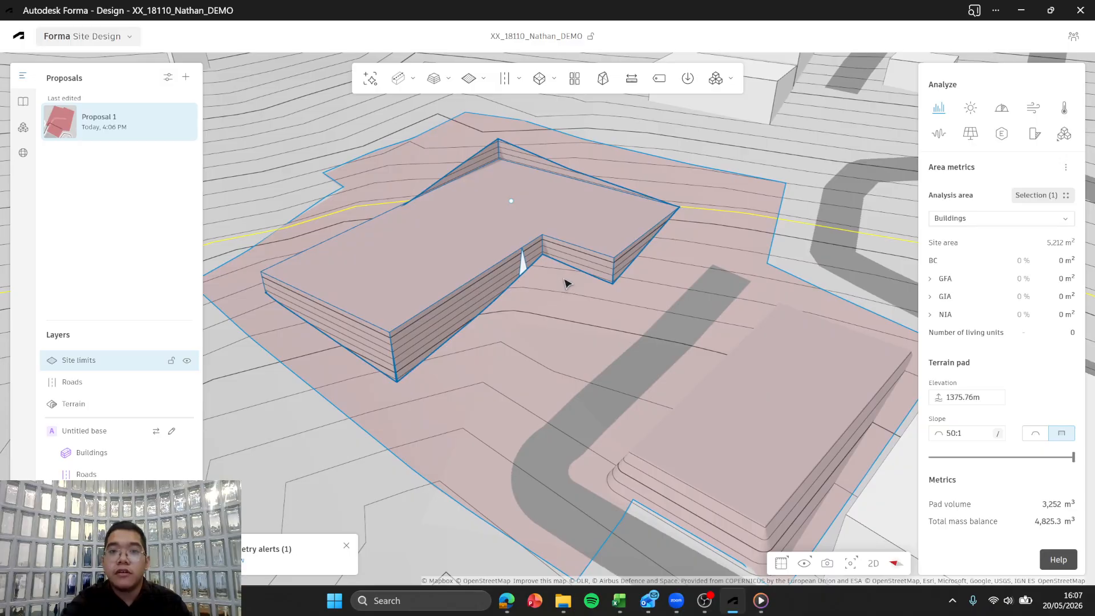